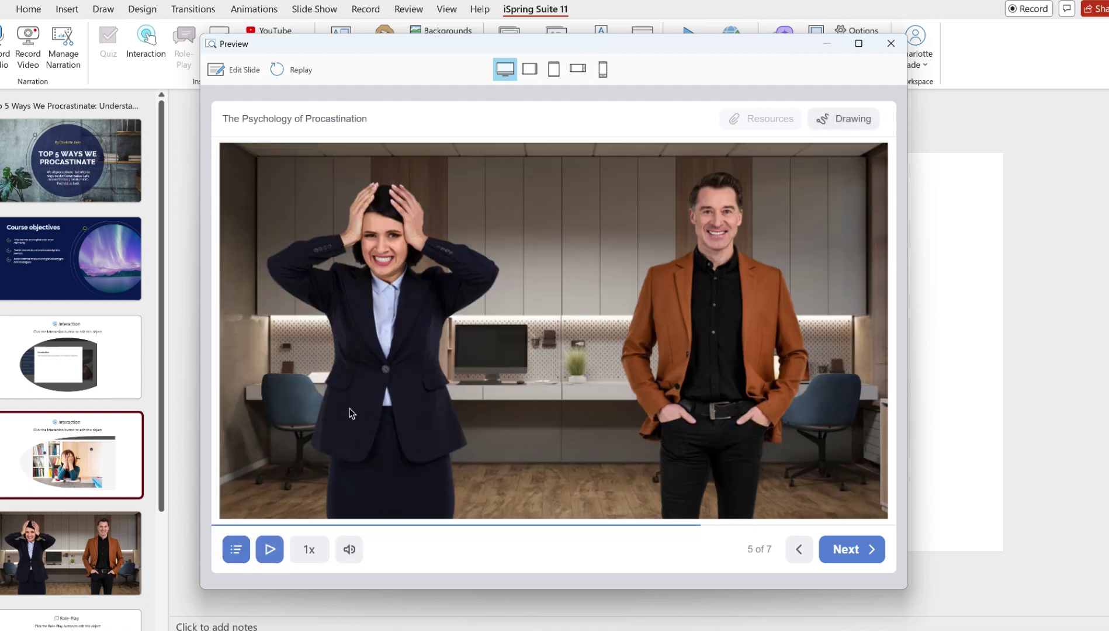
- On quiz slide 6, move the statement card to Task Avoidance and submit for a 10/10 score
left_click(235, 550)
left_click(357, 455)
left_click_drag(701, 245, 734, 283)
left_click(835, 557)
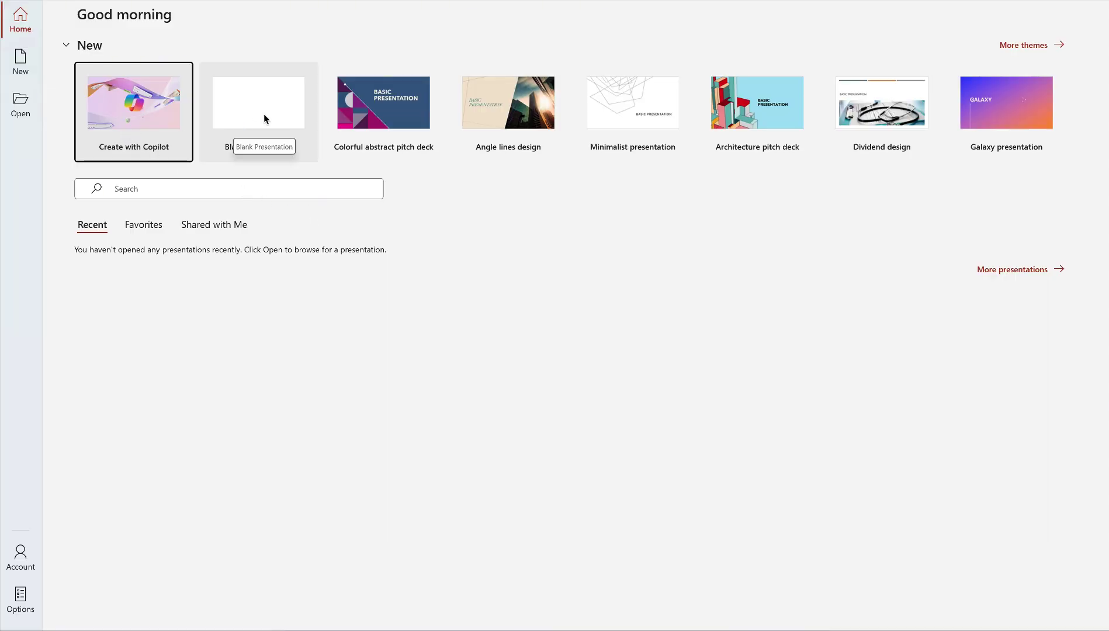
- Create a blank presentation and switch to the iSpring Suite 11 tab
left_click(264, 119)
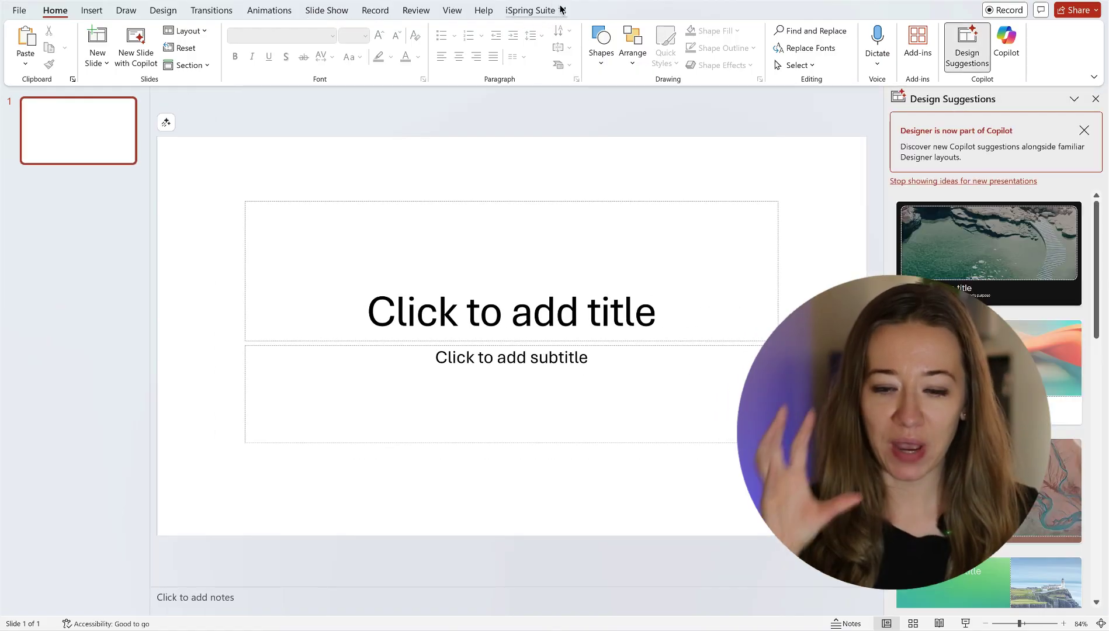
left_click(537, 12)
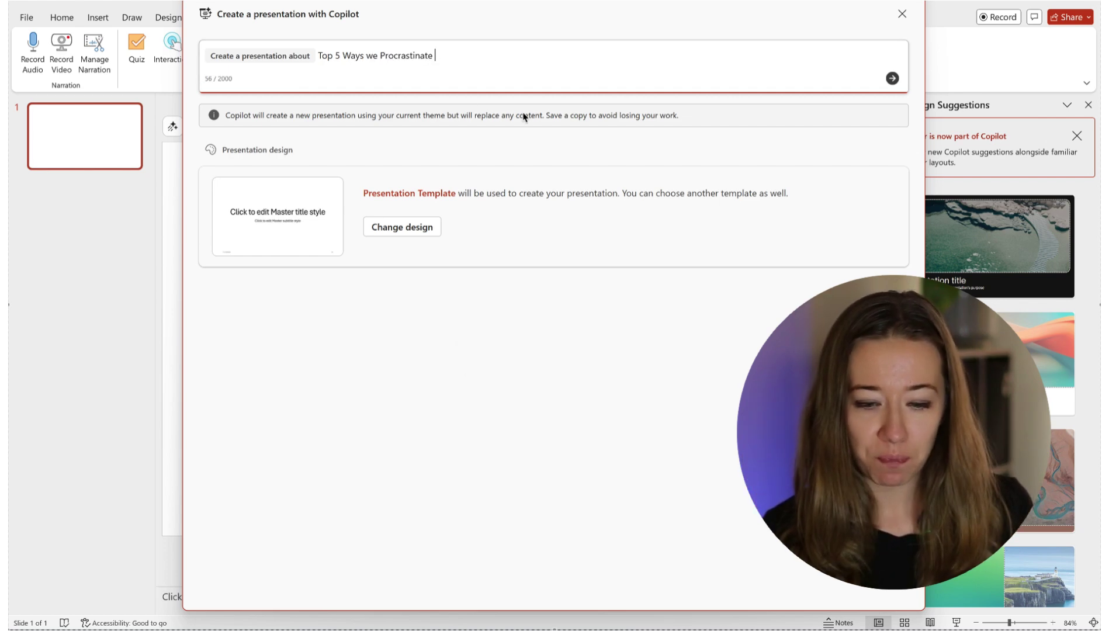
- Submit the 'Top 5 Ways we Procrastinate' prompt, review Copilot's outline, and generate the 18 slides
left_click(892, 78)
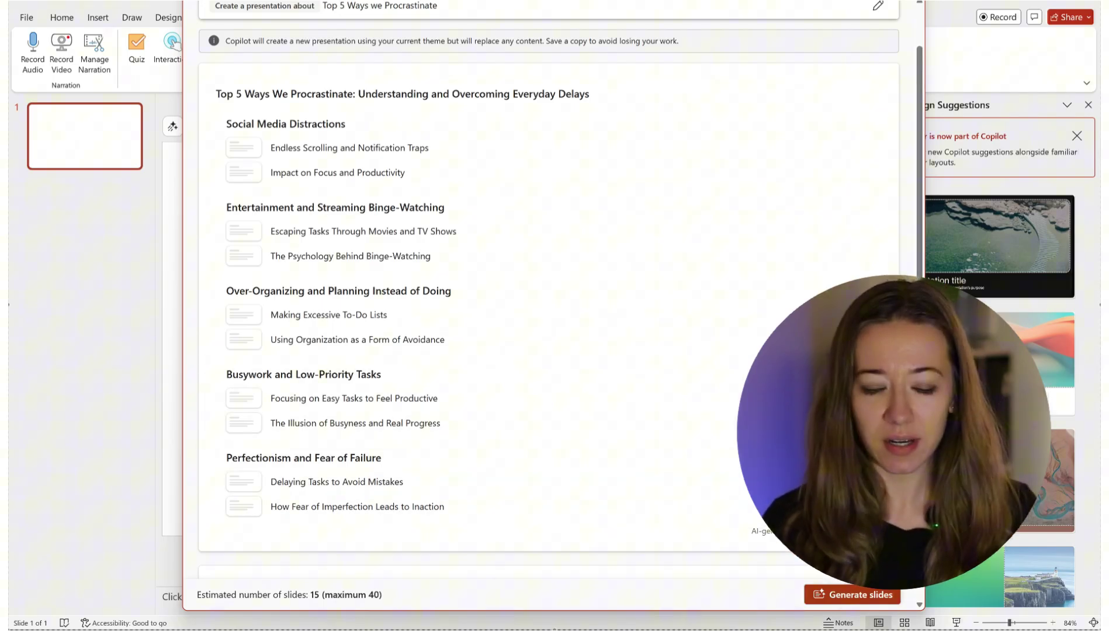
scroll(549, 292, "down", 1)
scroll(607, 415, "up", 2)
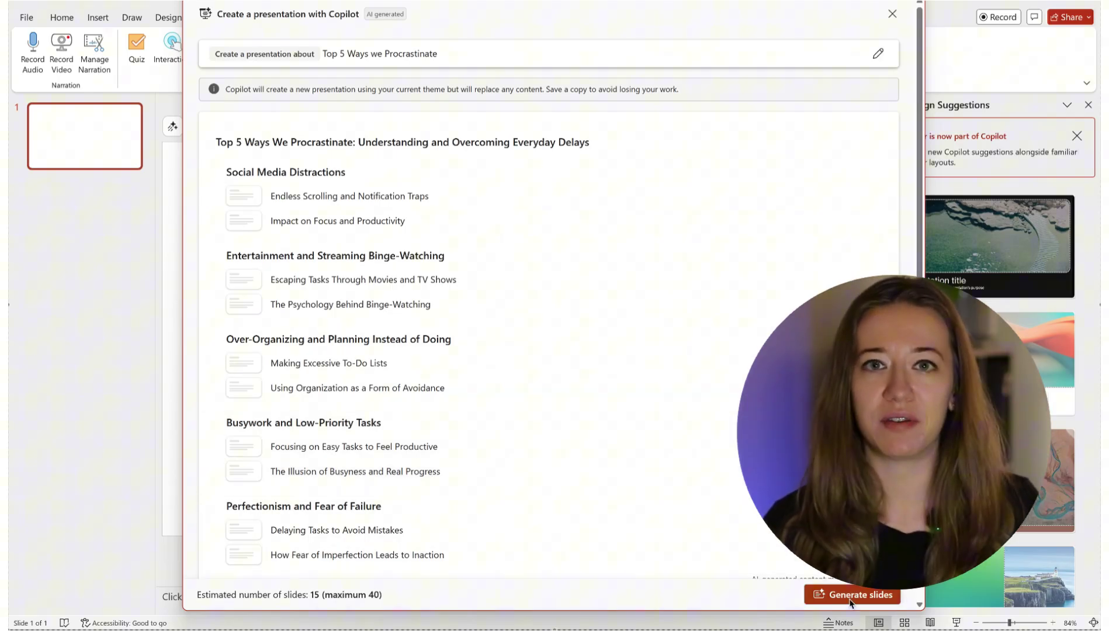
left_click(852, 595)
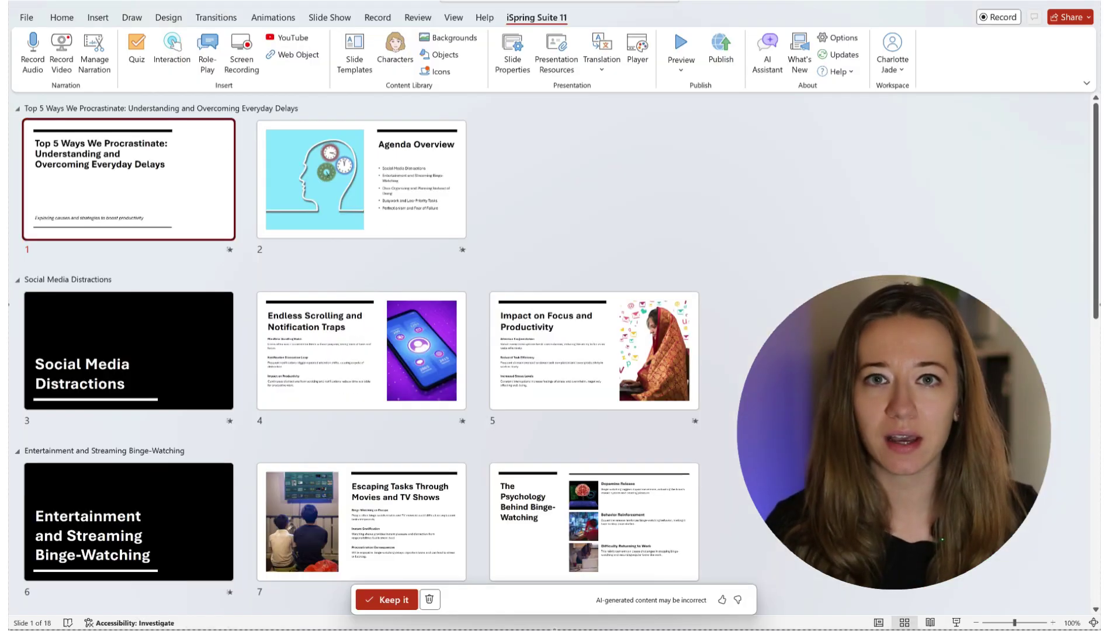
scroll(703, 428, "down", 15)
scroll(549, 351, "up", 15)
- Open slide 1 in Normal view and look through slides 2, 3 and 4
double_click(106, 149)
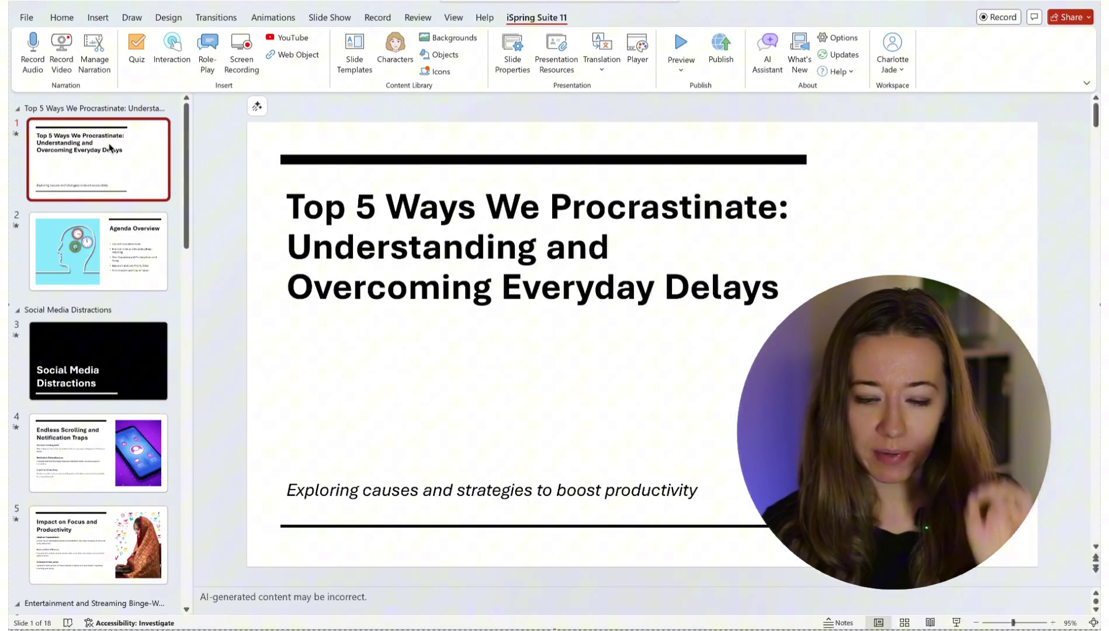
left_click(106, 251)
left_click(99, 359)
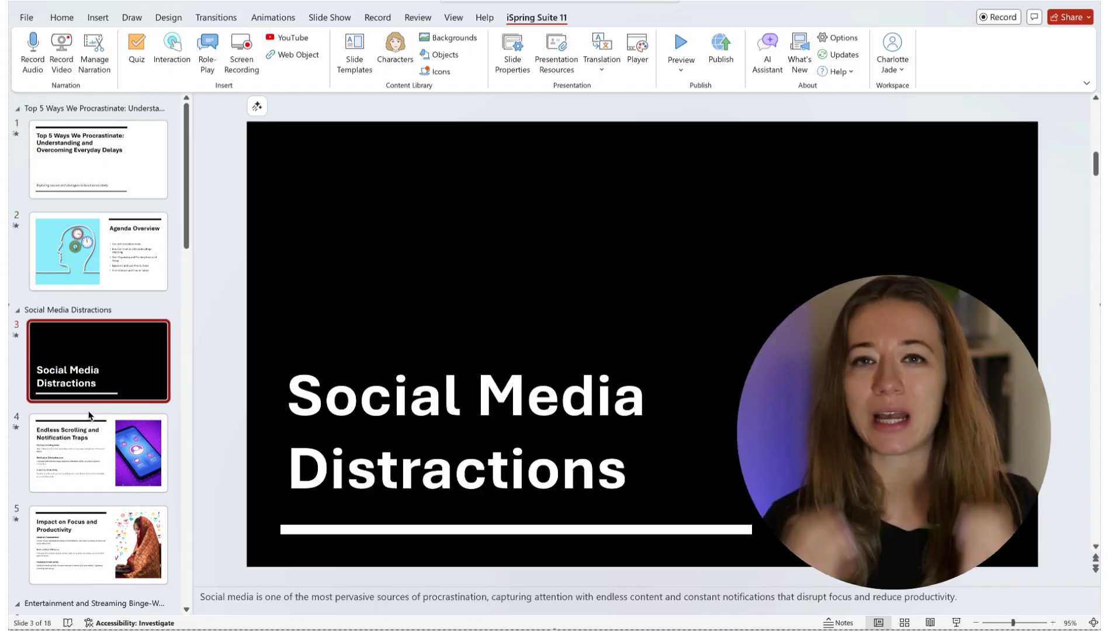
left_click(102, 446)
scroll(118, 458, "down", 15)
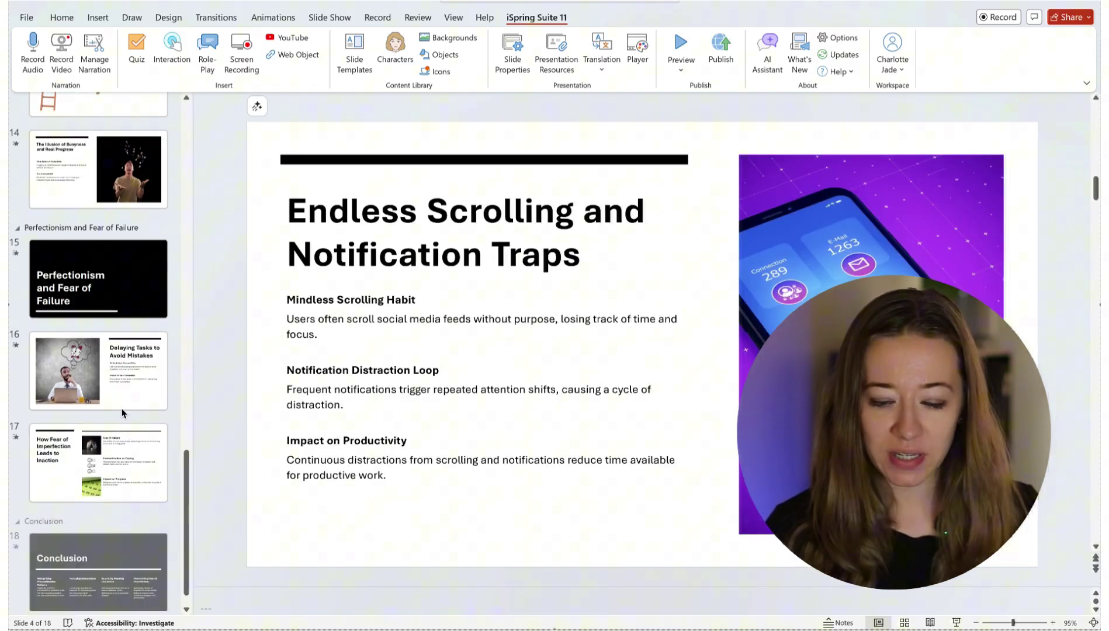
scroll(136, 431, "up", 15)
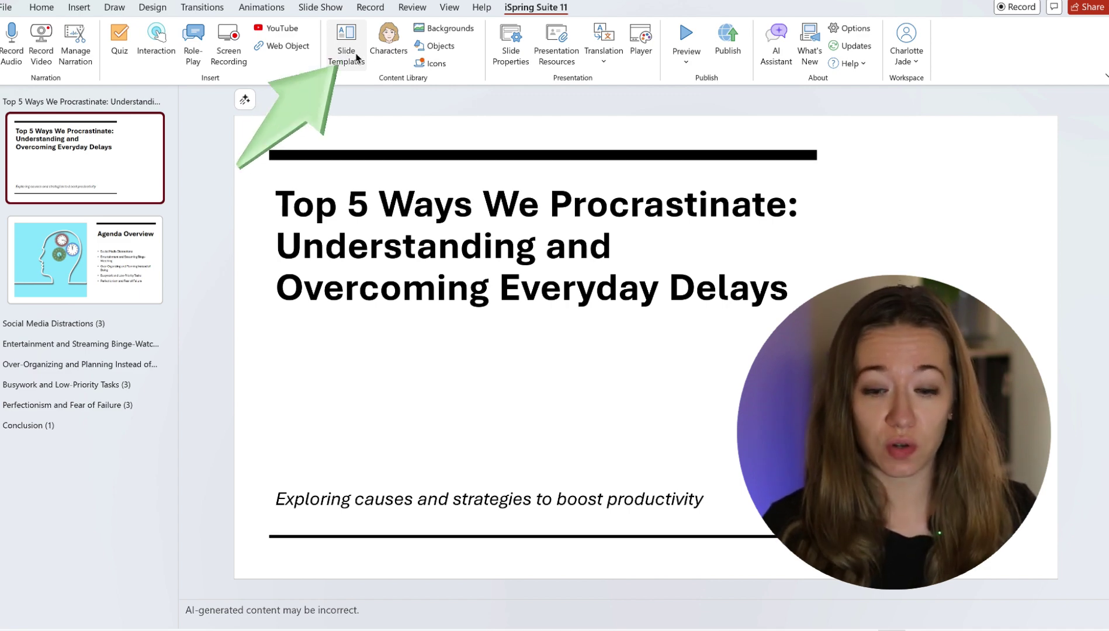
- Filter the slide templates to opening slides and insert the Orbital Course Title slide
left_click(357, 57)
left_click_drag(696, 200, 745, 599)
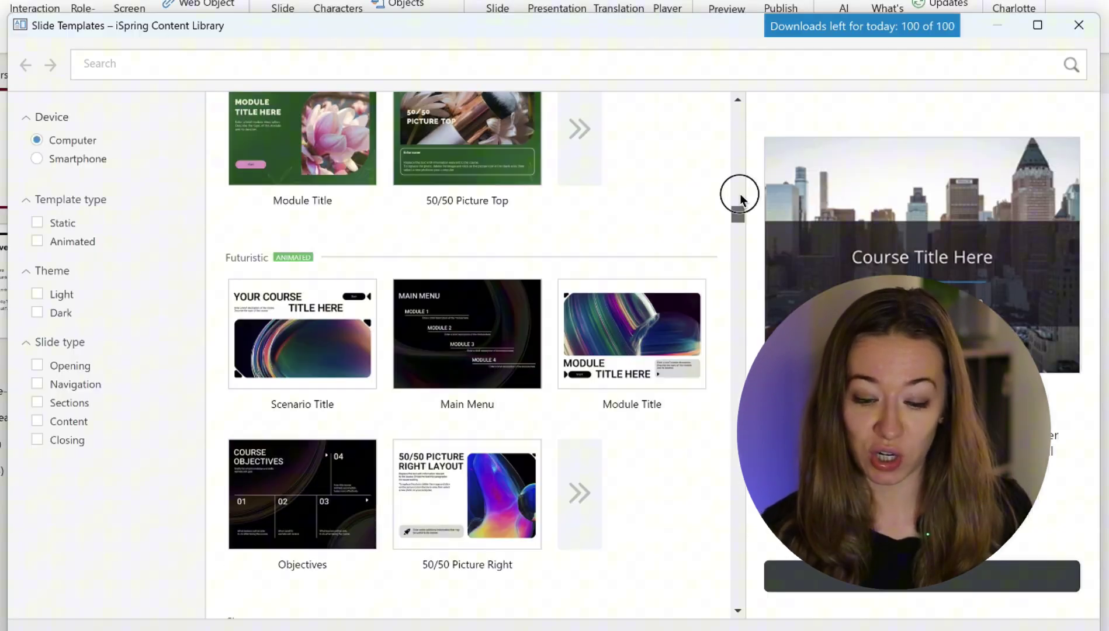
left_click(38, 384)
scroll(508, 360, "down", 10)
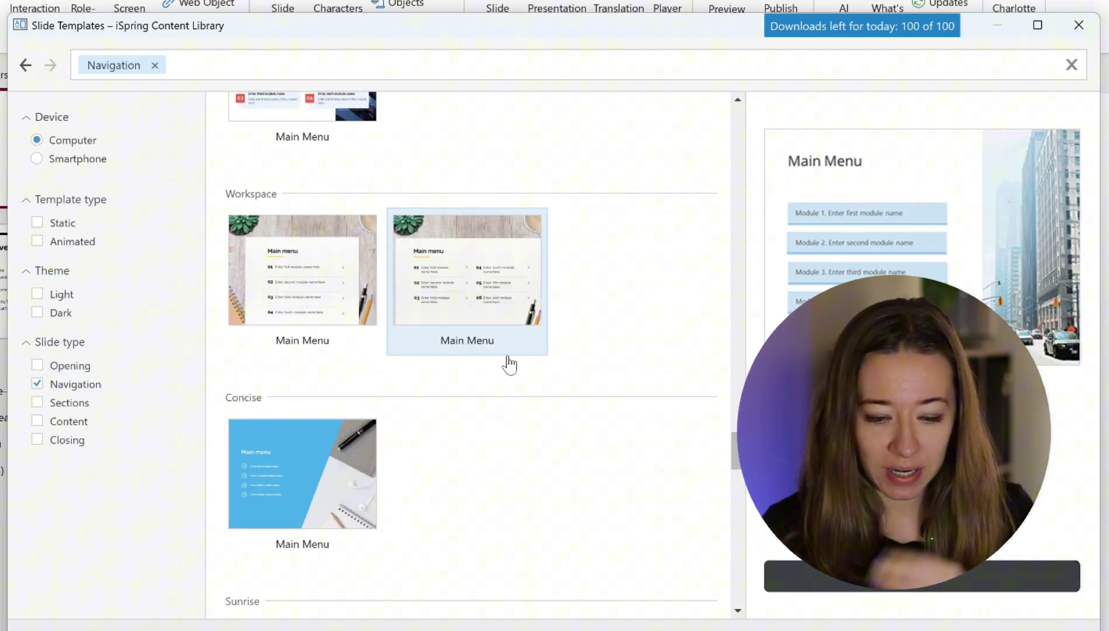
scroll(508, 357, "down", 5)
scroll(505, 358, "up", 20)
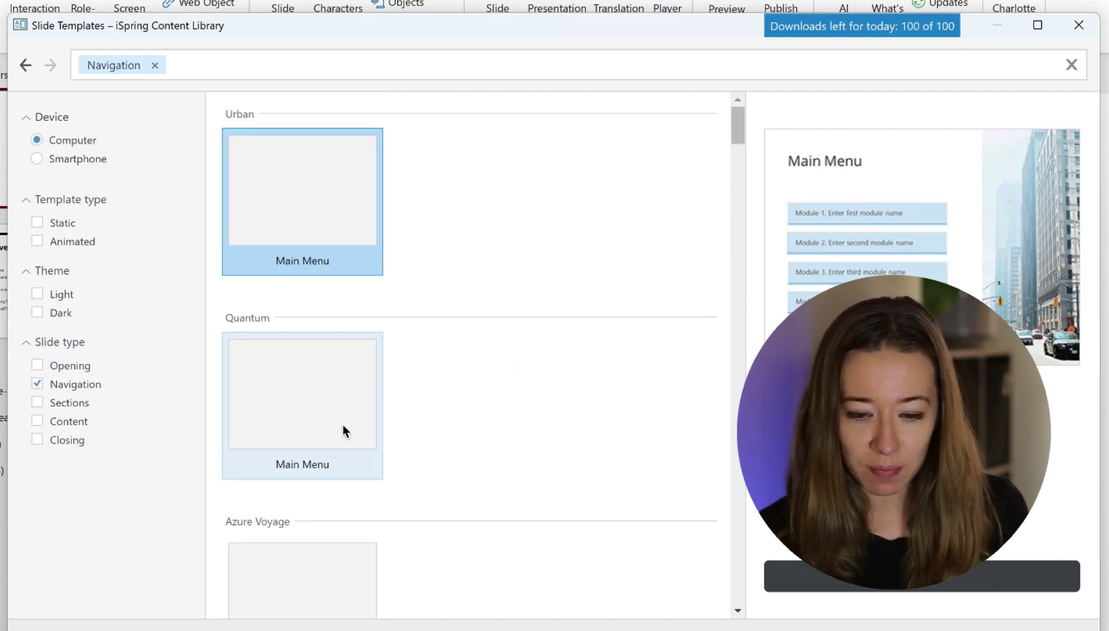
left_click(38, 385)
left_click(38, 364)
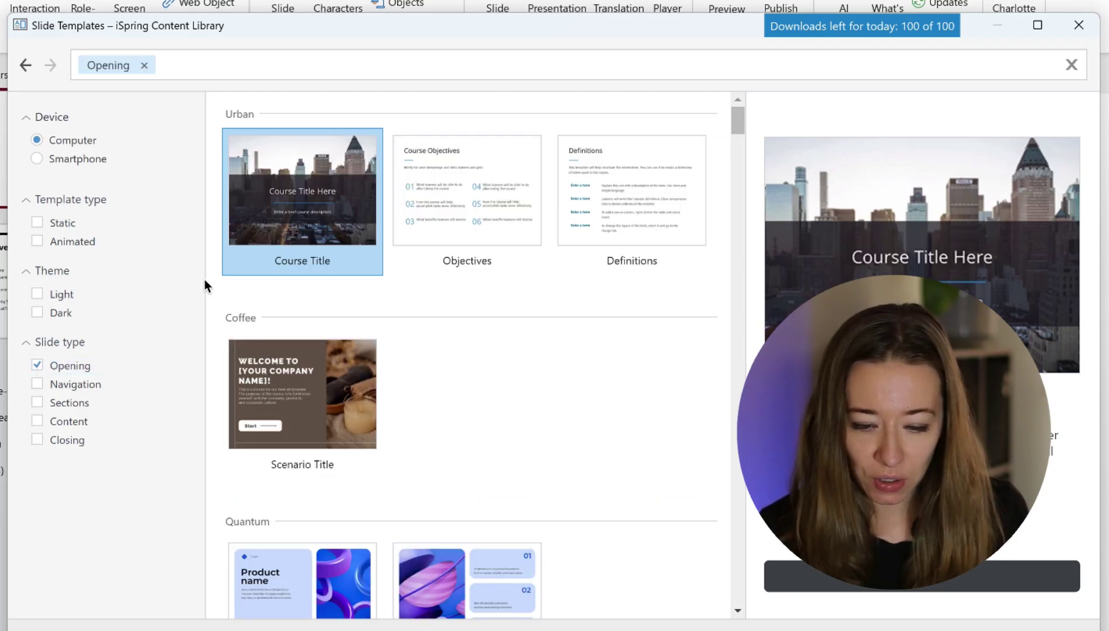
left_click_drag(738, 123, 738, 380)
left_click(302, 318)
left_click(938, 582)
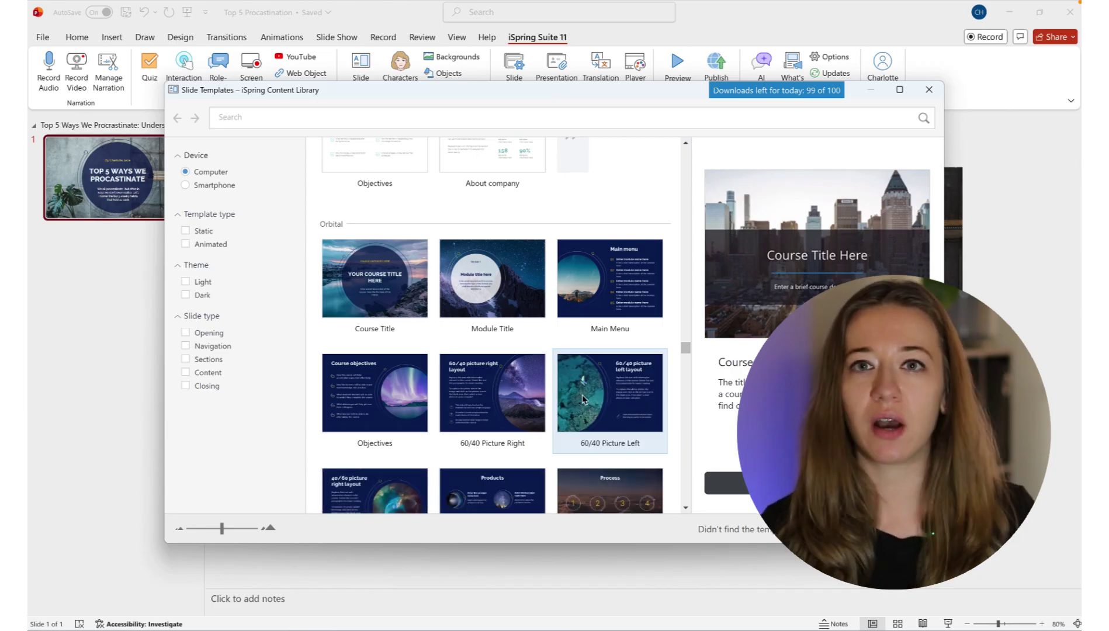
- Add the Orbital templates from Objectives through Company Products
scroll(582, 399, "down", 1)
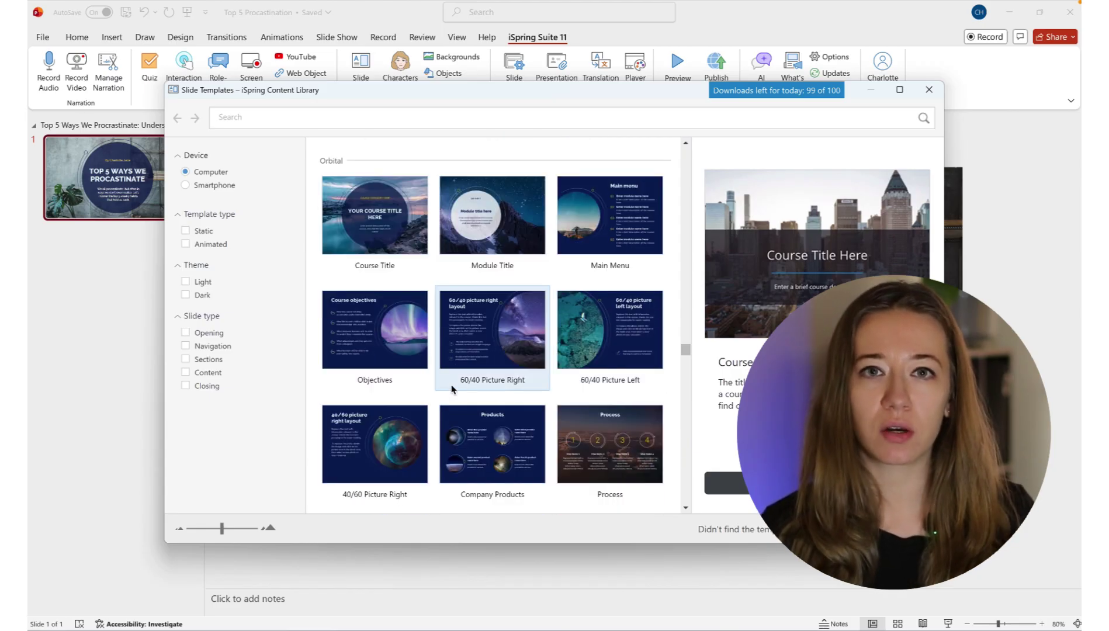
left_click(416, 353)
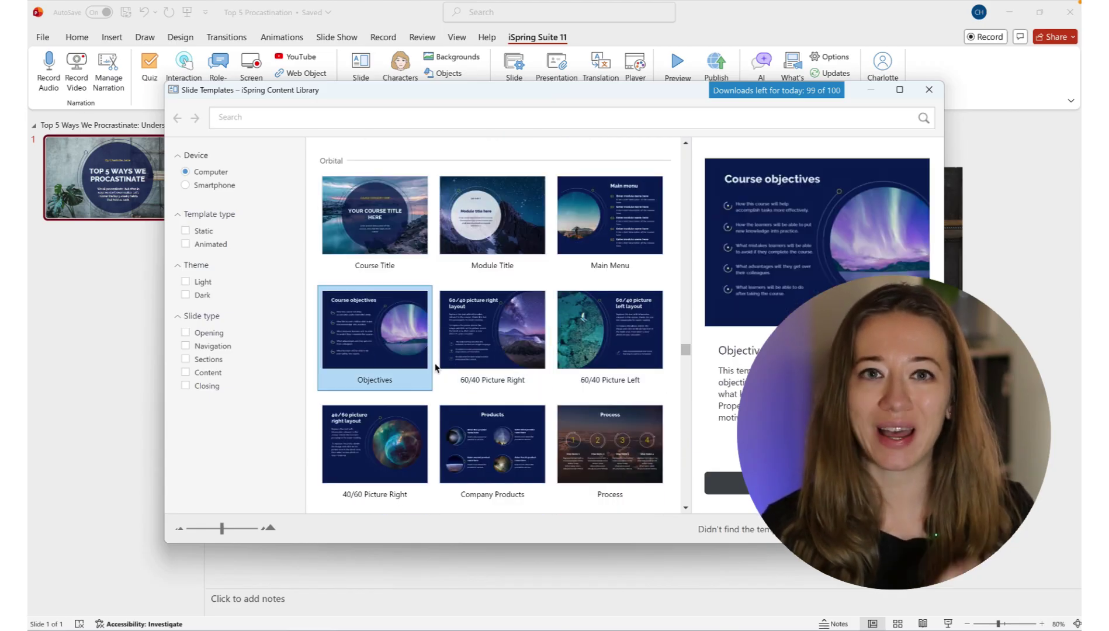
left_click(493, 450, "shift")
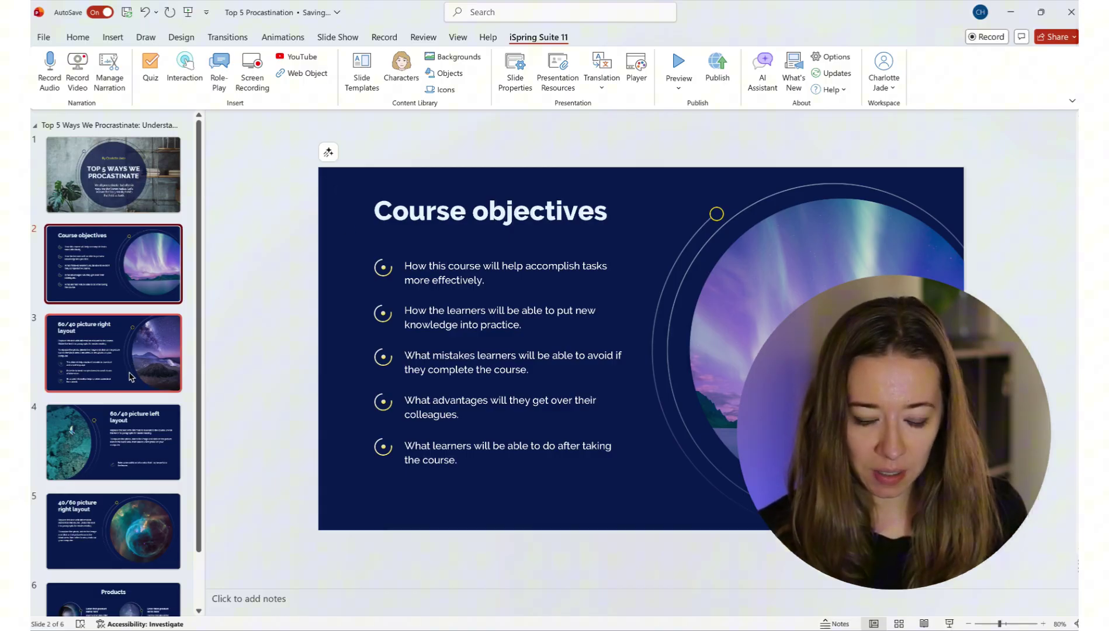
- Open Copilot's actions on the slide, dismiss them, and request a presentation summary
scroll(125, 373, "down", 2)
left_click(328, 152)
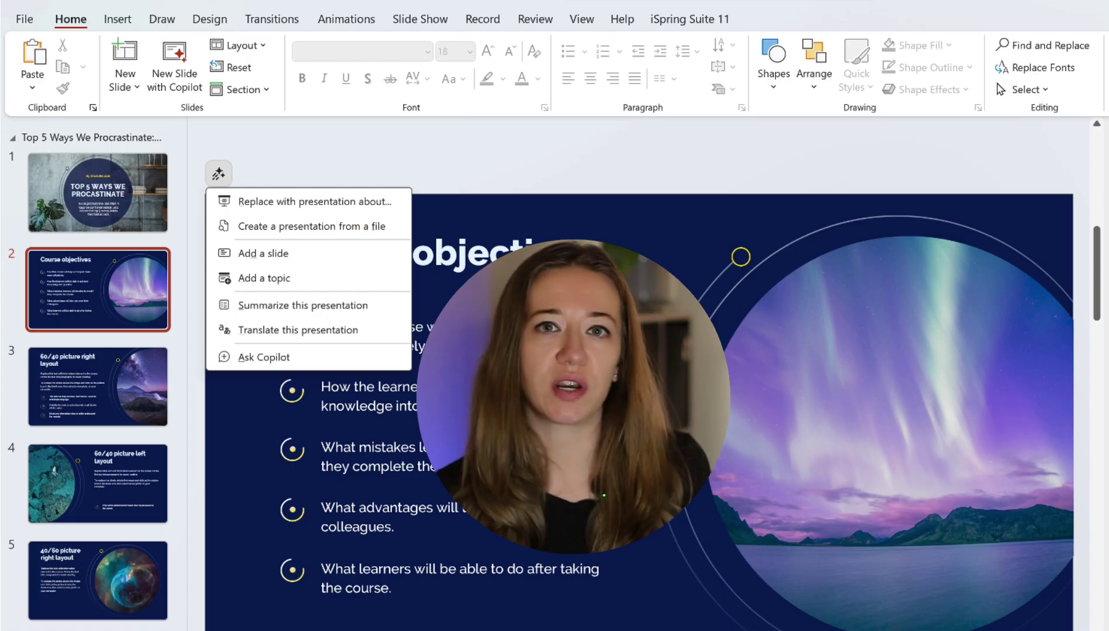
key("Escape")
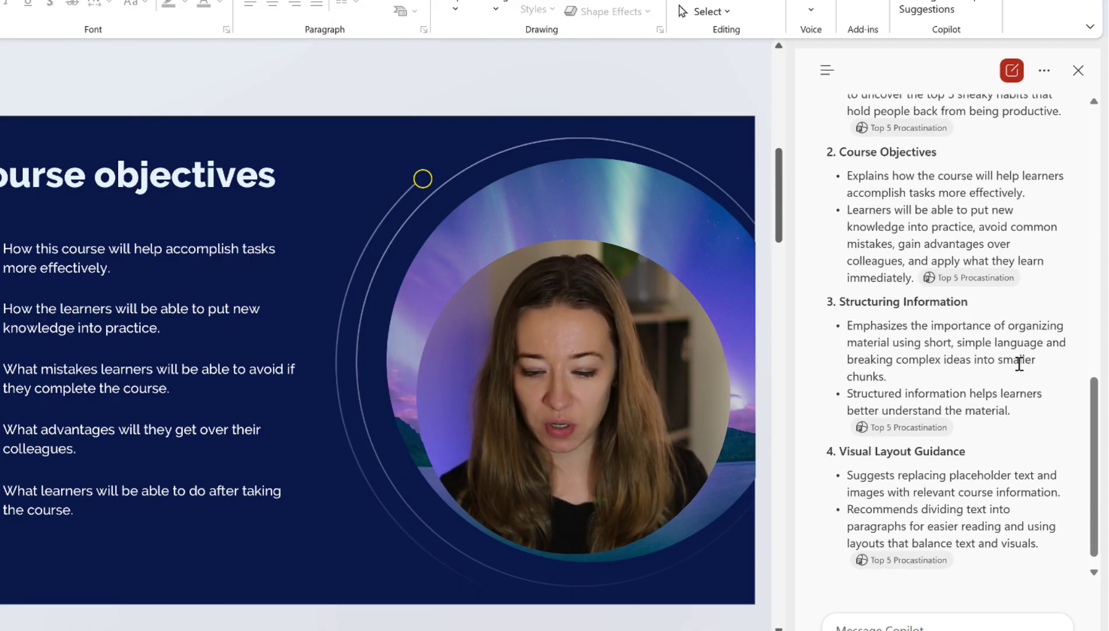
scroll(1019, 363, "up", 7)
scroll(1019, 362, "down", 5)
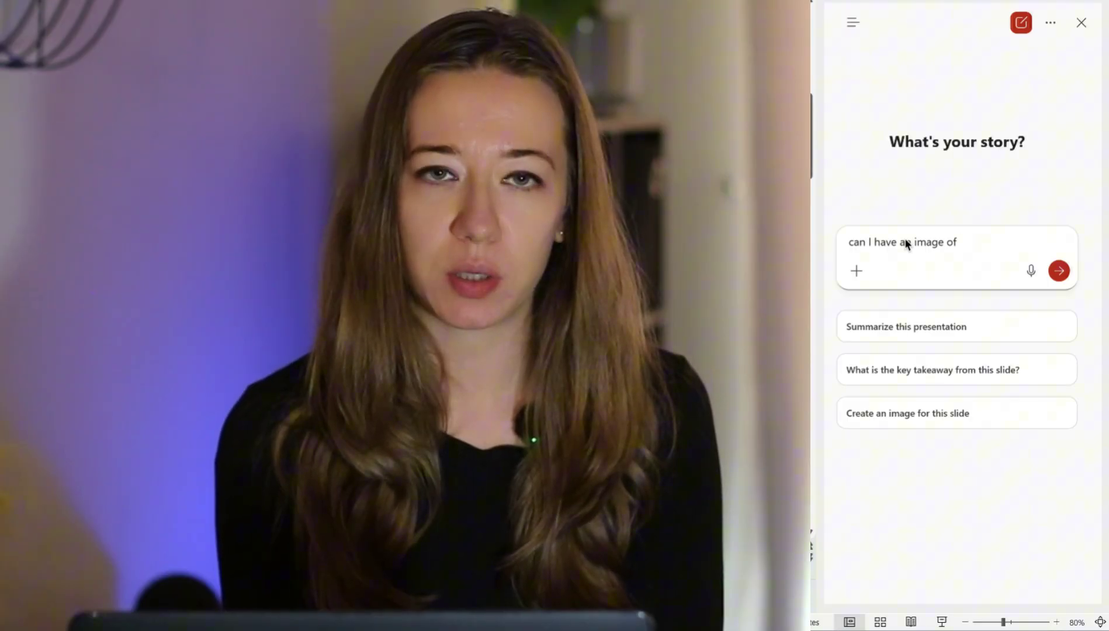
- Continue typing the image request in the new Copilot chat
type("per")
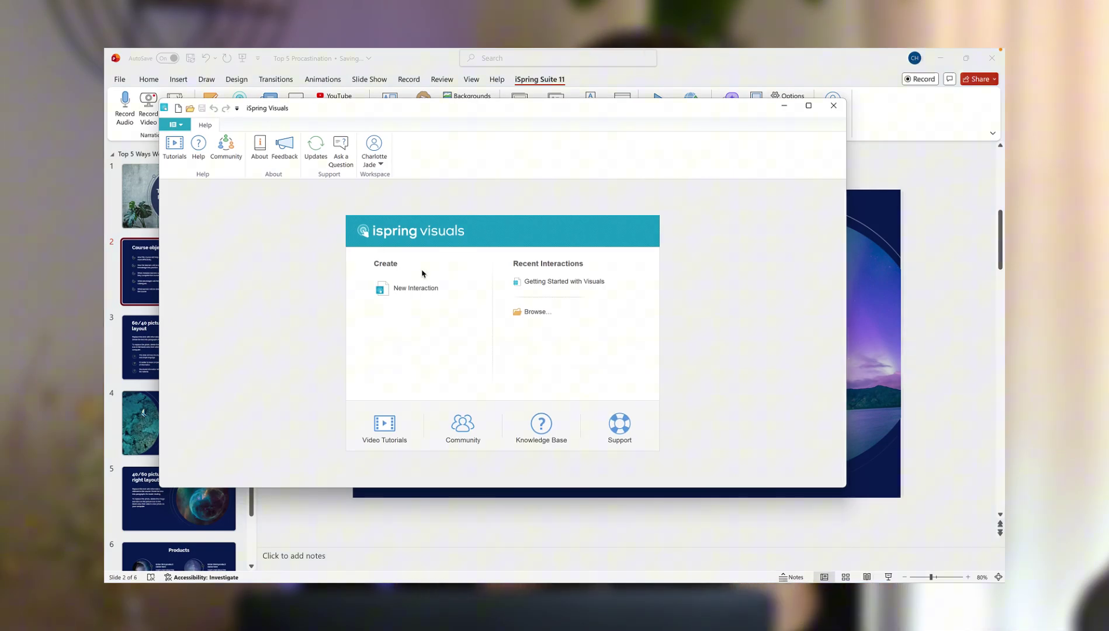
- Start a new interaction, browse the types past Cyclic Process, and create a Tabs interaction
left_click(417, 291)
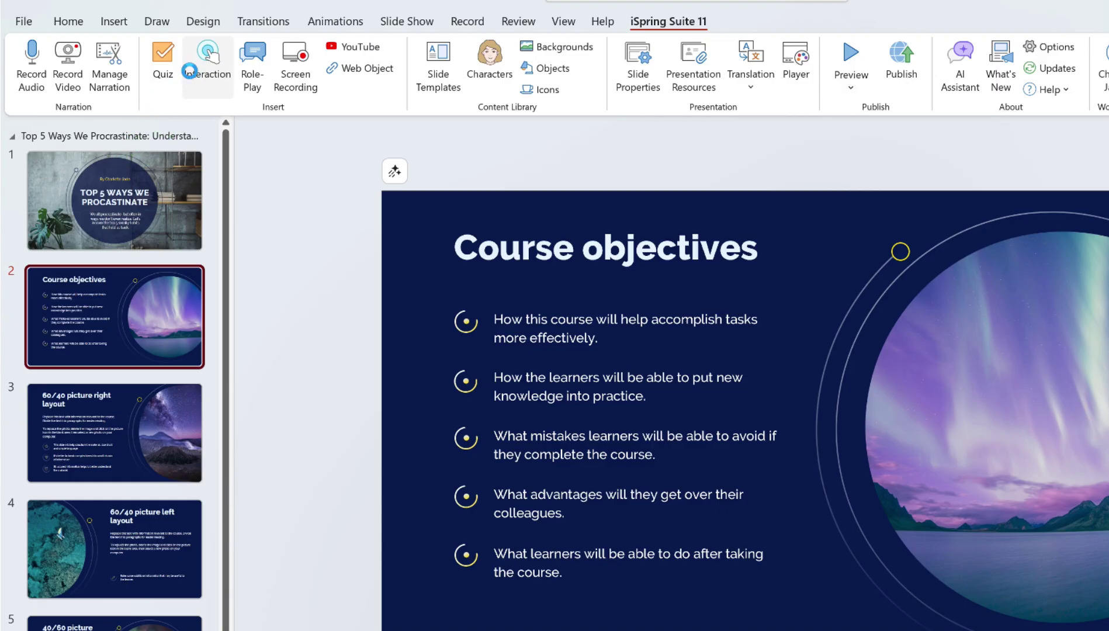
left_click(188, 71)
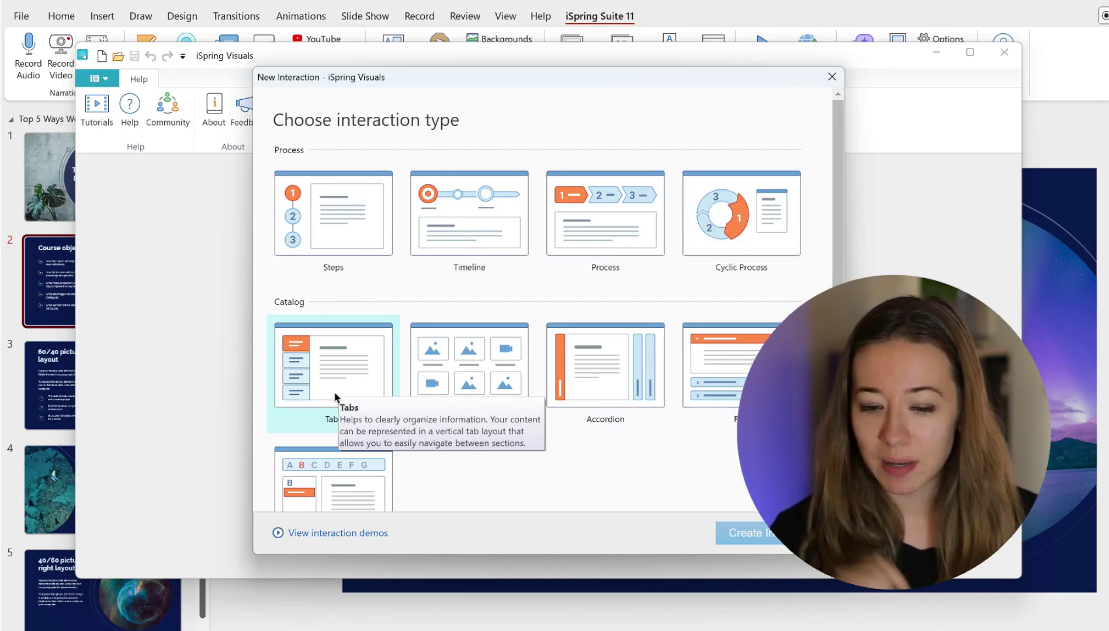
scroll(656, 416, "down", 5)
scroll(584, 374, "up", 5)
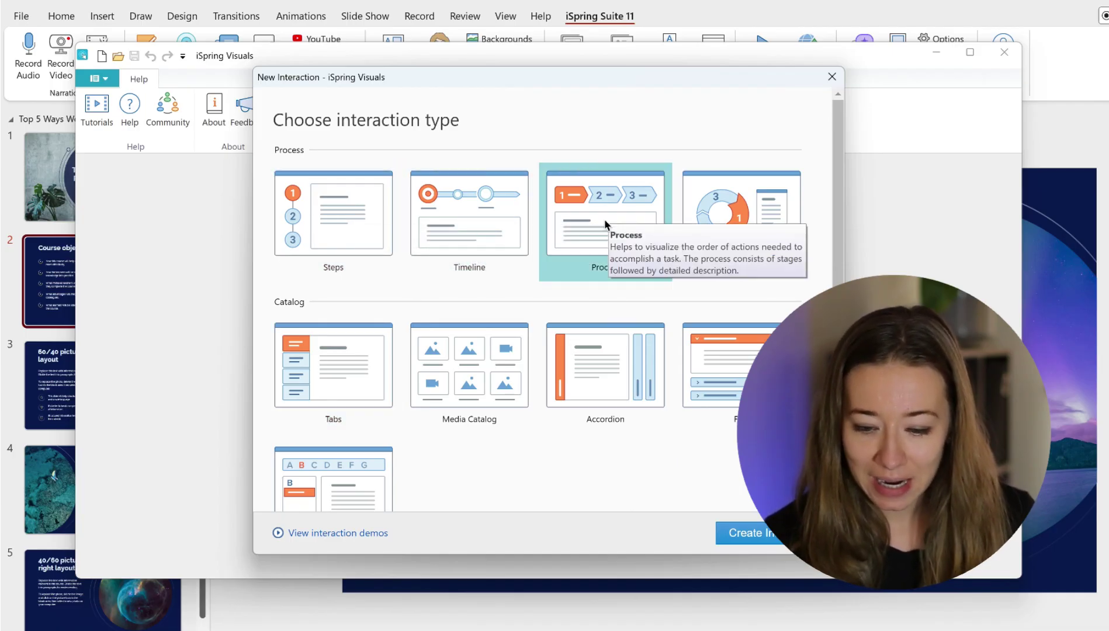
left_click(751, 201)
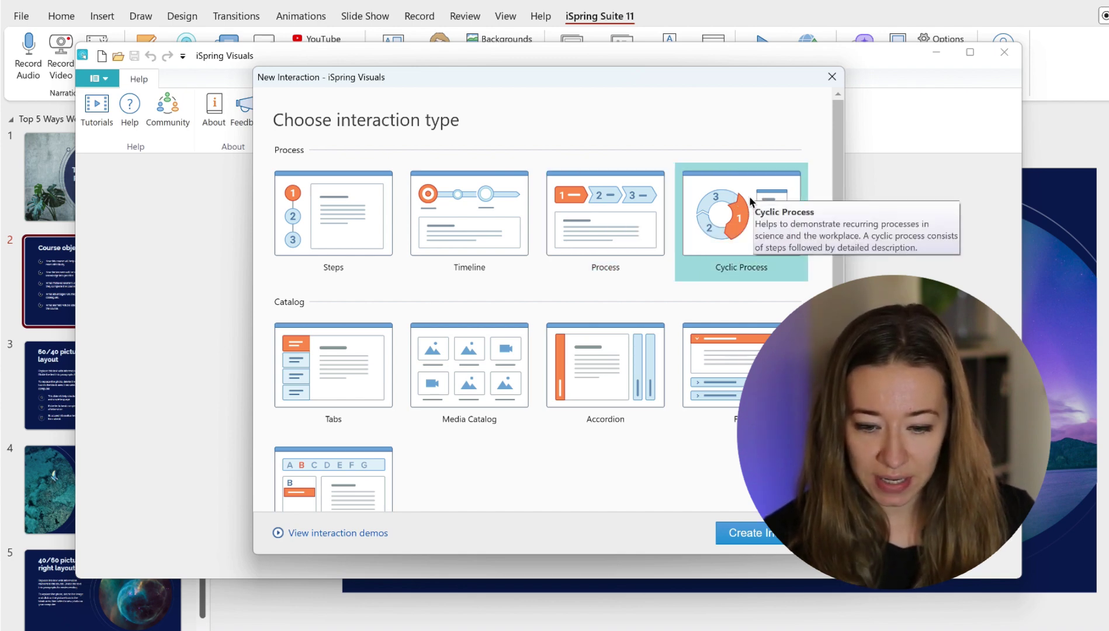
double_click(346, 368)
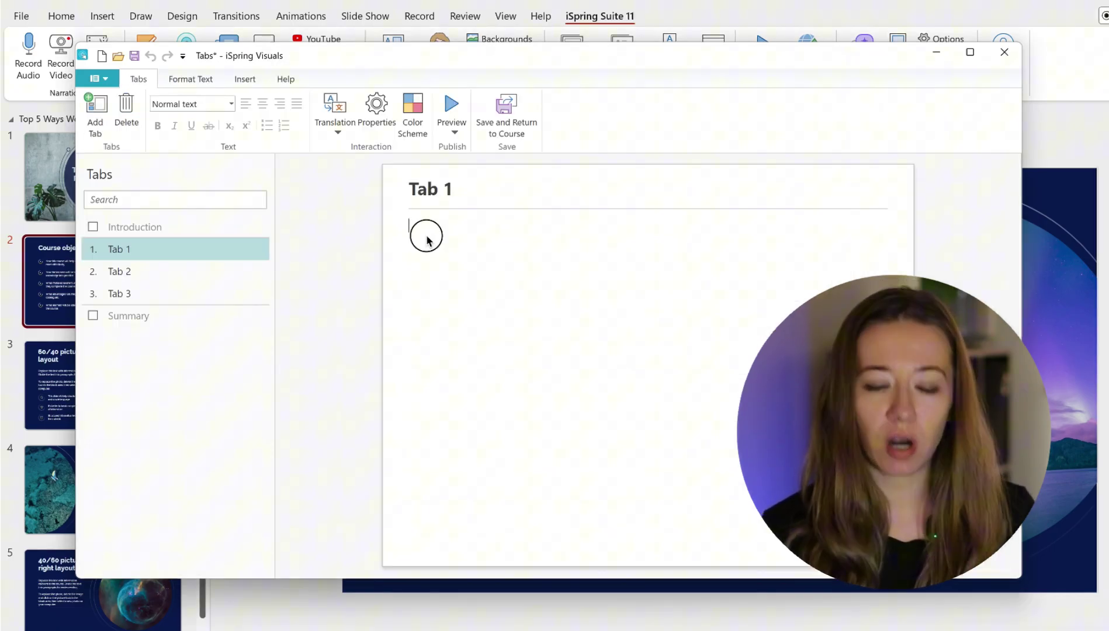
- Check the tab media options, type 'Perfec' into Tab 1's title, and select the third tab
left_click(245, 80)
left_click(167, 254)
type("Perfectionism")
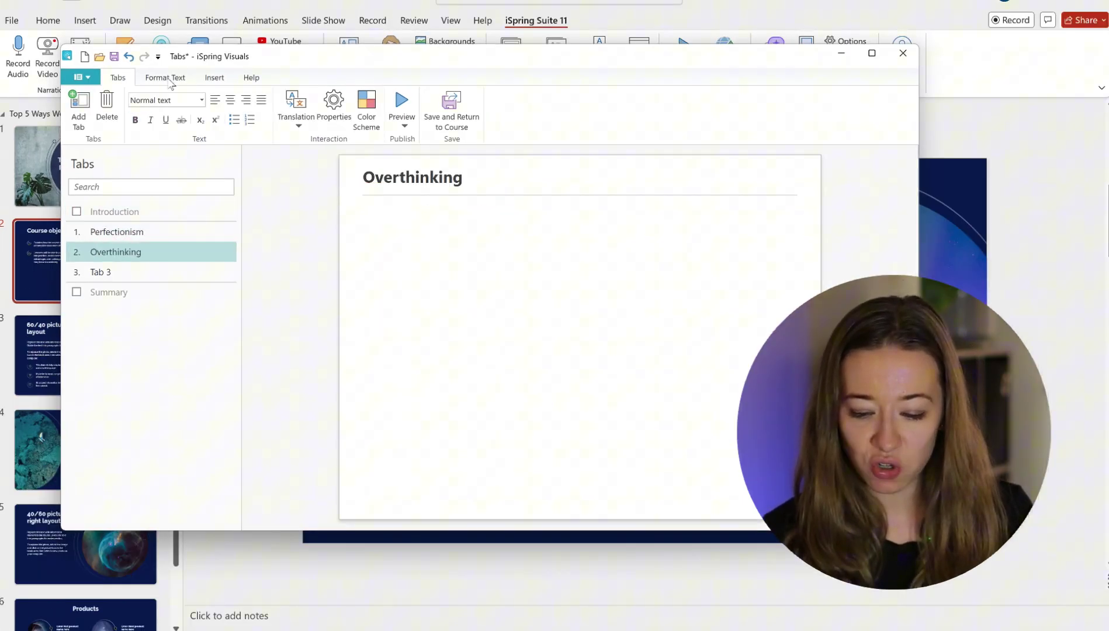
left_click(119, 273)
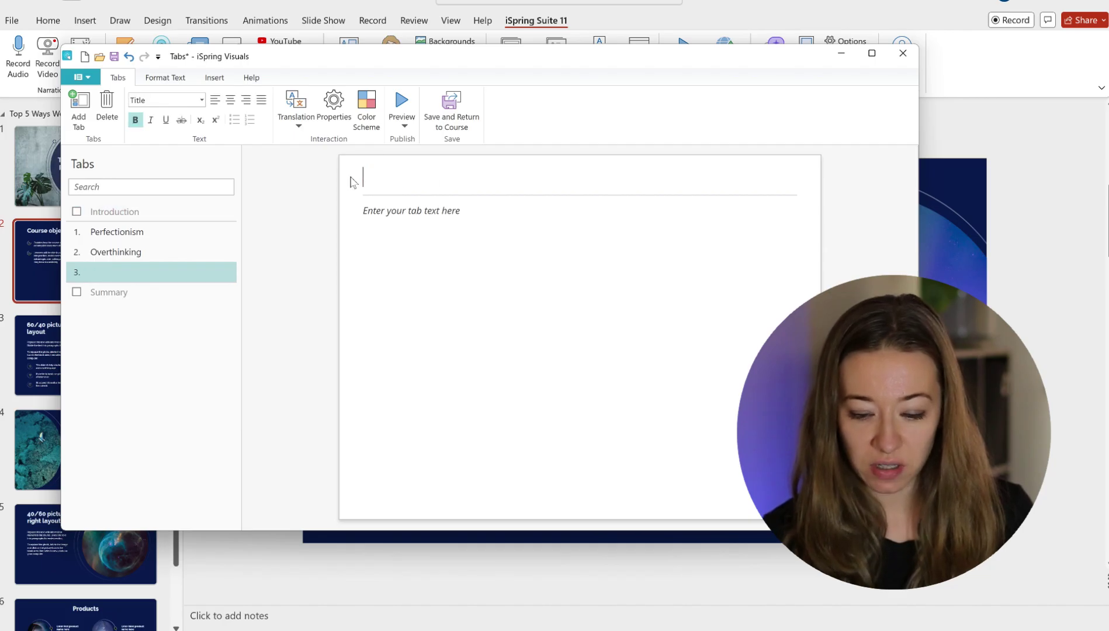
- Review the Summary and Motivation tabs, then add another tab
left_click(108, 292)
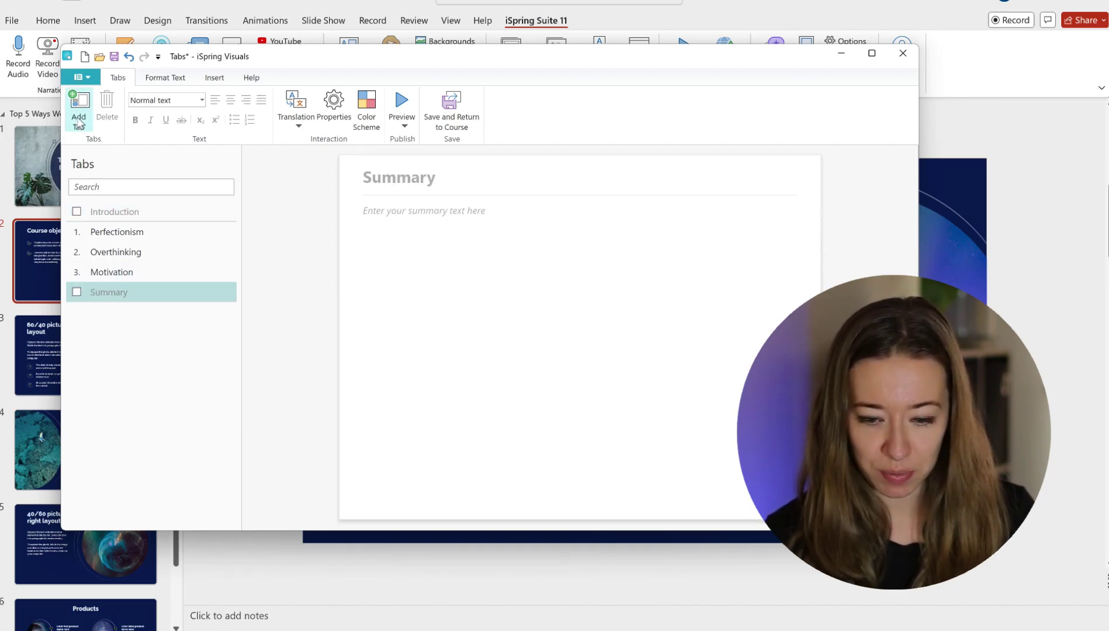
left_click(106, 276)
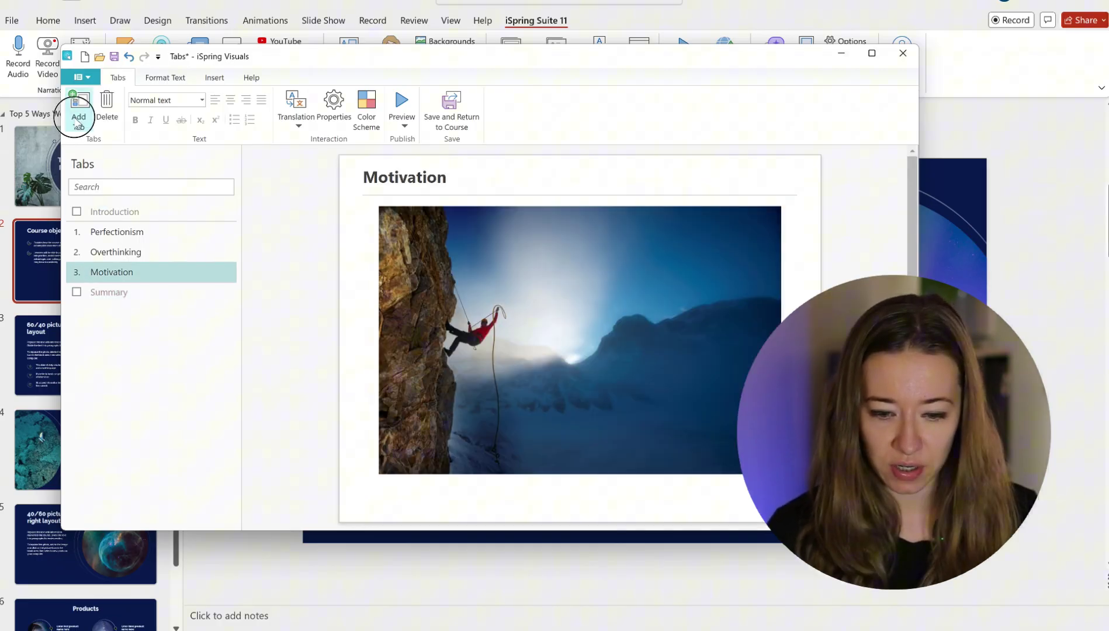
left_click(78, 113)
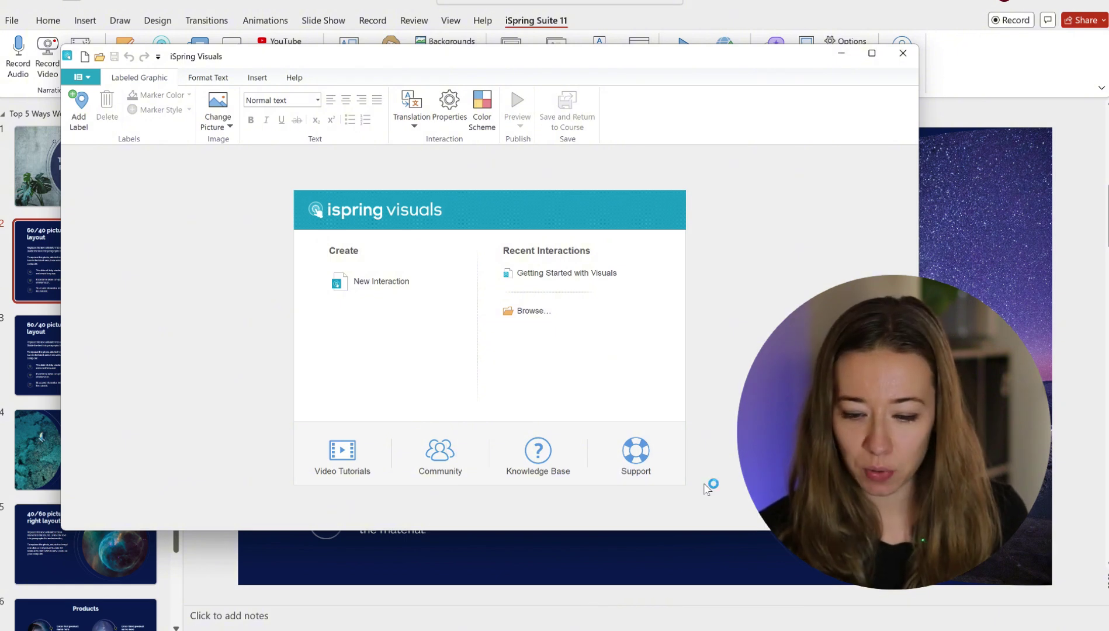
- Replace the background with the girl-at-desk photo from file and preview from the beginning
left_click(826, 404)
left_click(826, 423)
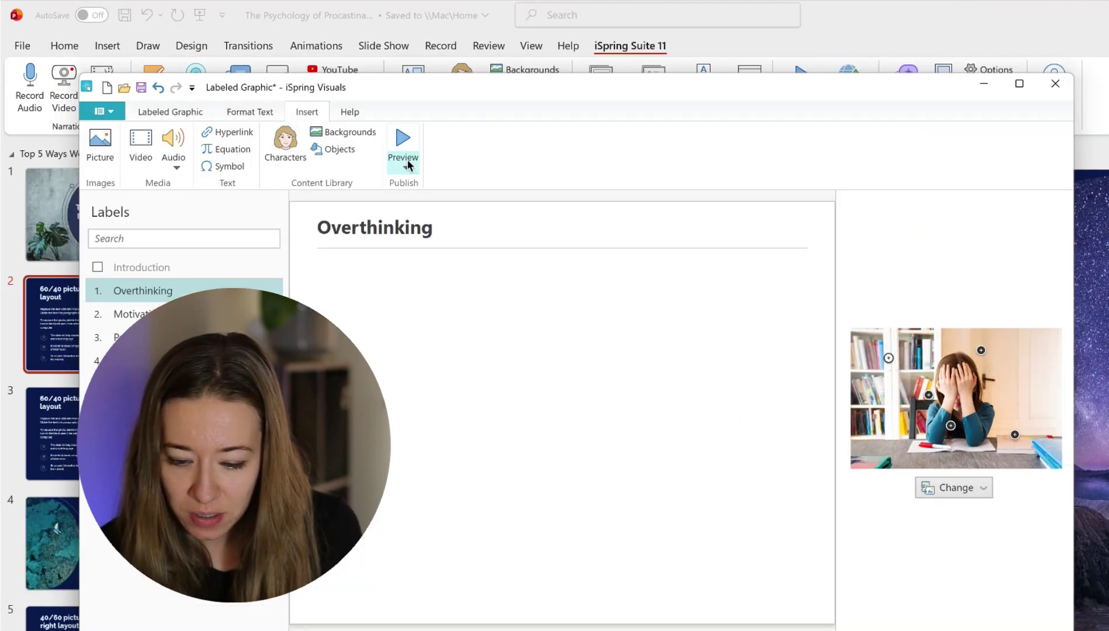
left_click(406, 162)
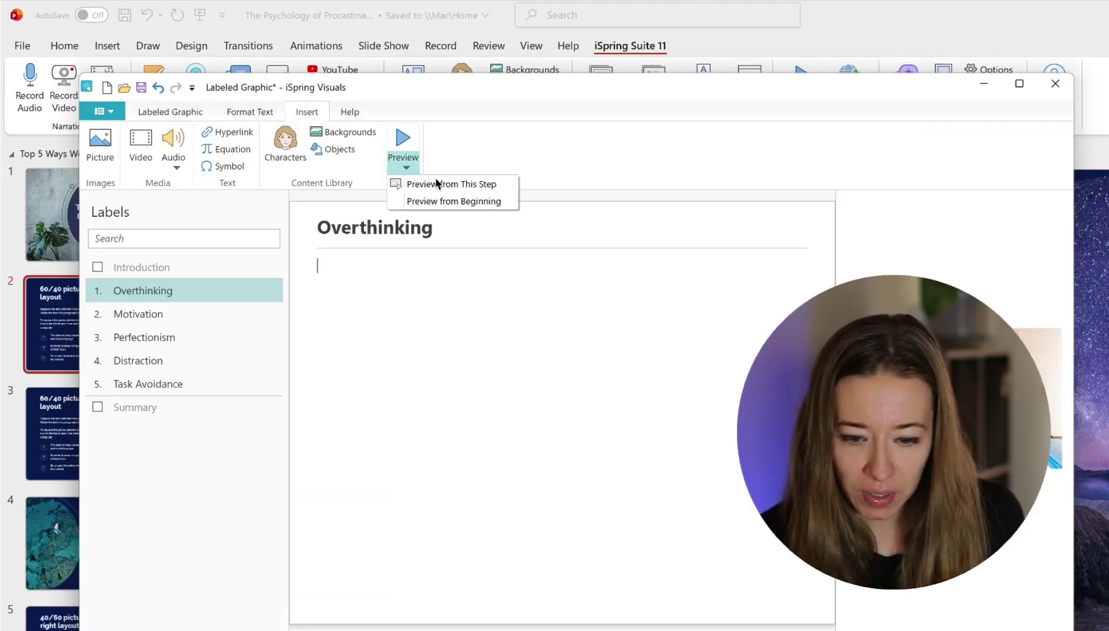
left_click(457, 206)
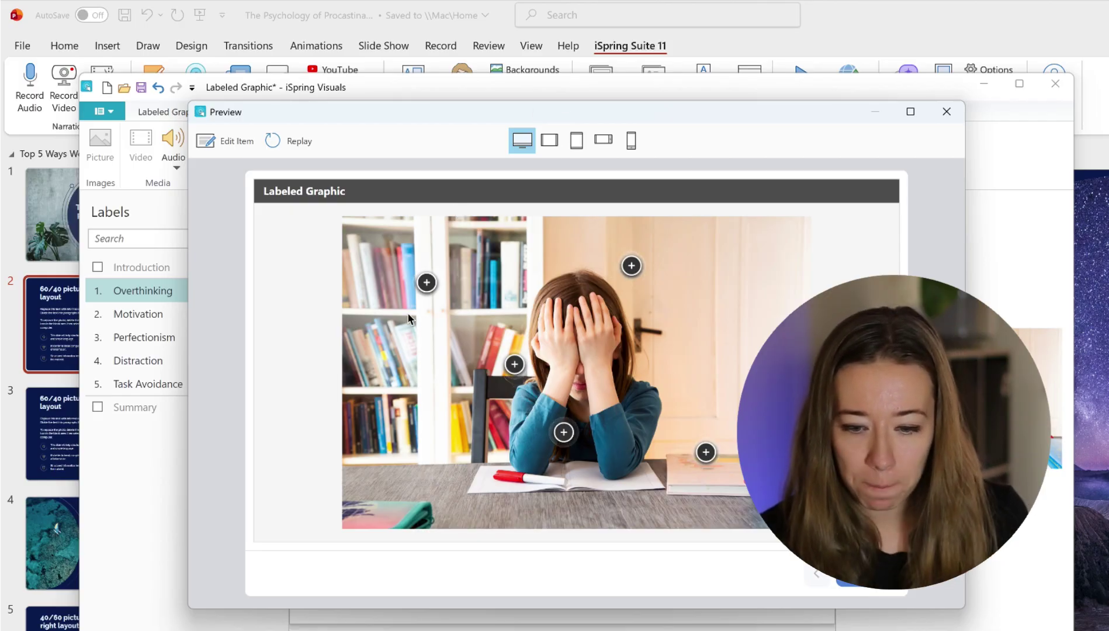
- Open the Overthinking label and check landscape tablet, portrait tablet and landscape phone layouts
left_click(427, 284)
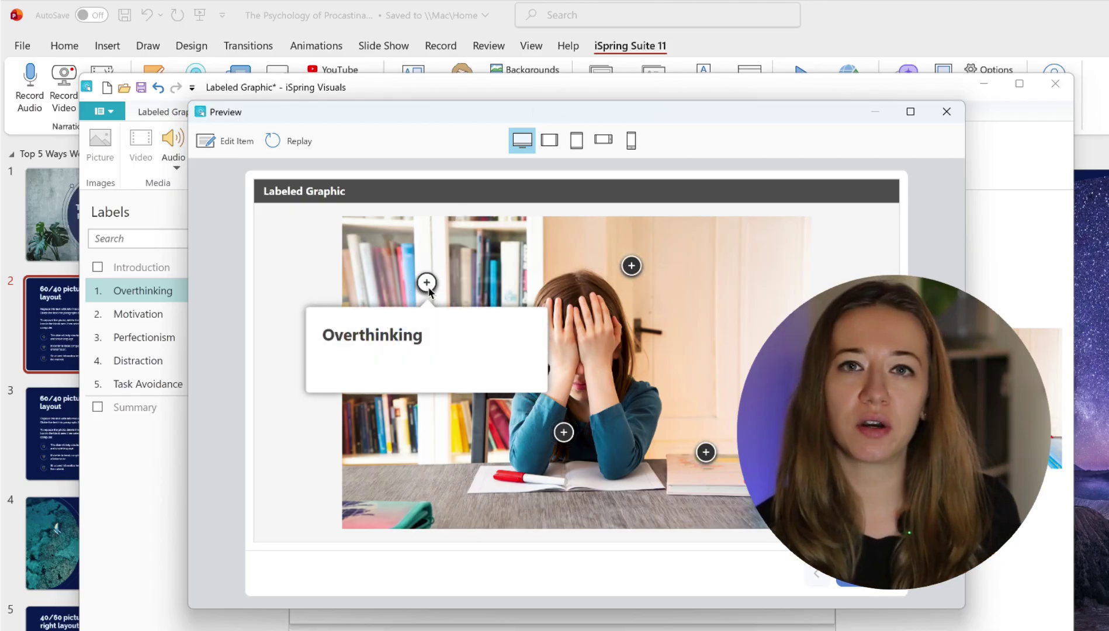
left_click(550, 140)
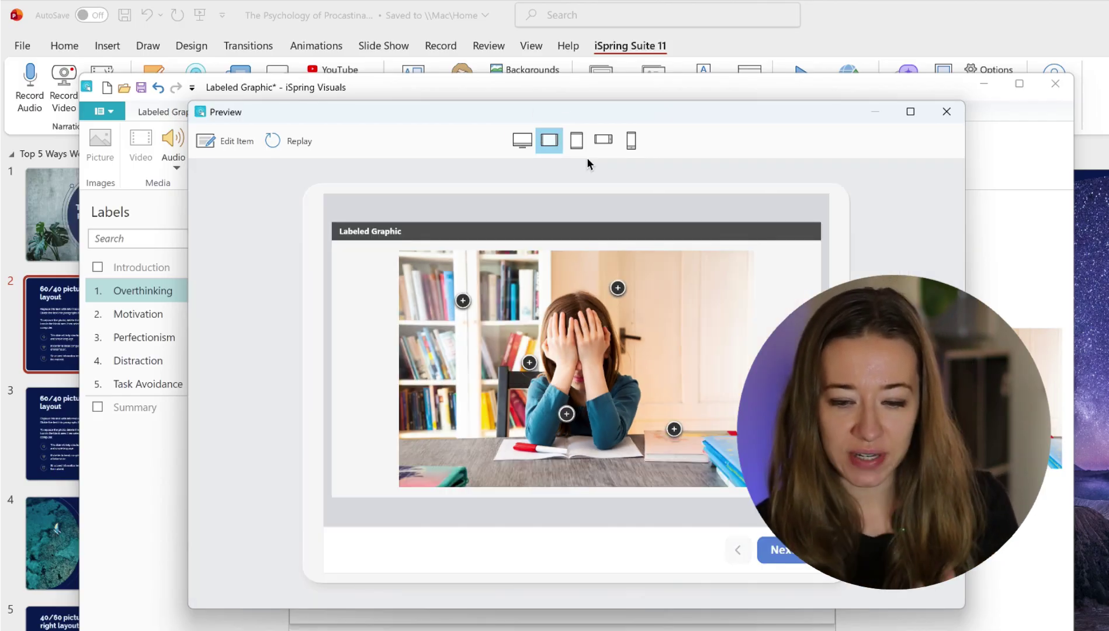
left_click(576, 145)
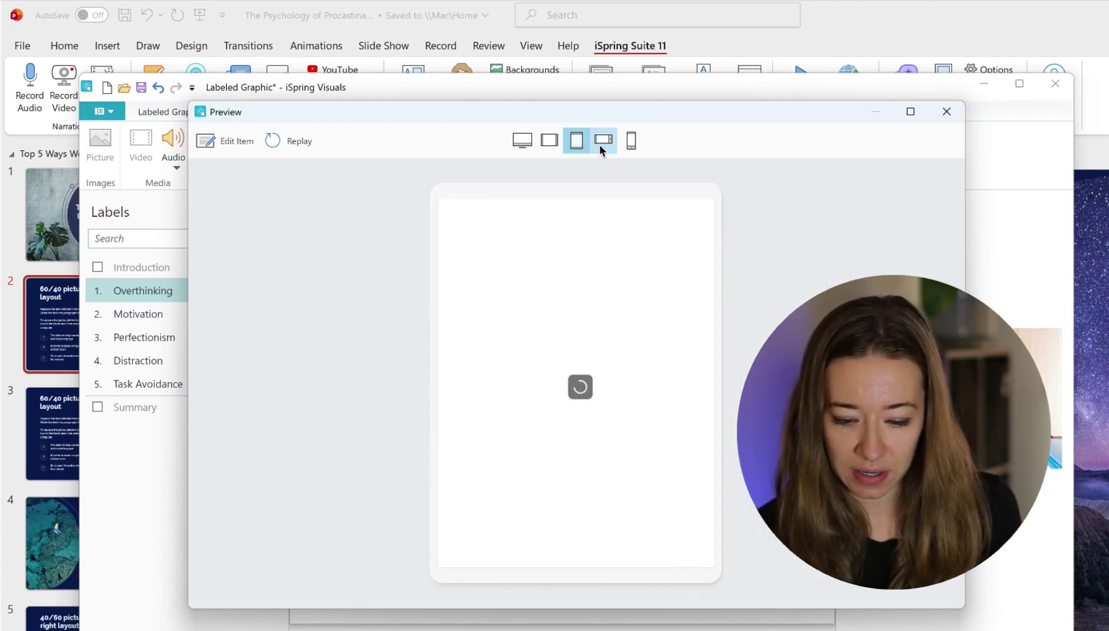
left_click(600, 145)
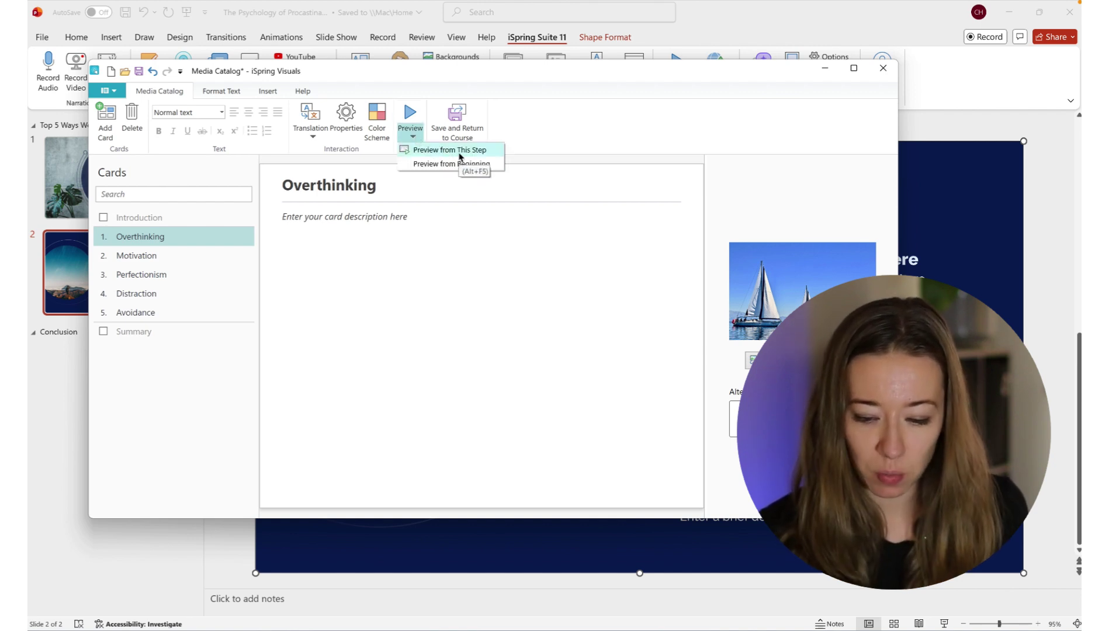
- Preview the Media Catalog's five image cards starting from the current card
left_click(459, 153)
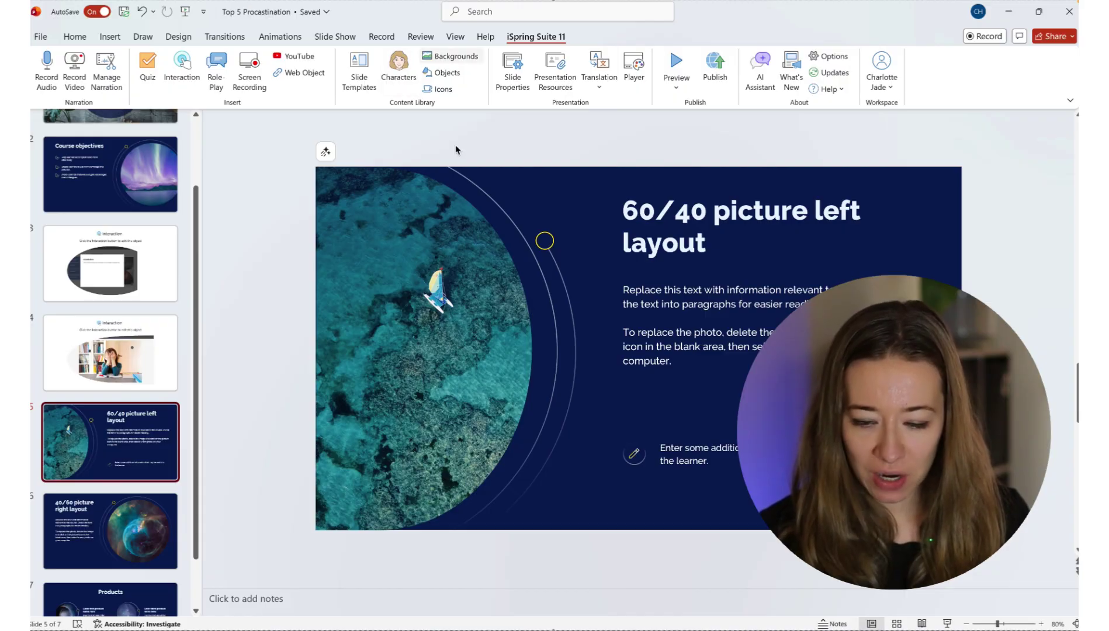
- Scroll through the backgrounds library and apply the office-interior background to slide 5
scroll(570, 403, "down", 5)
scroll(571, 403, "up", 10)
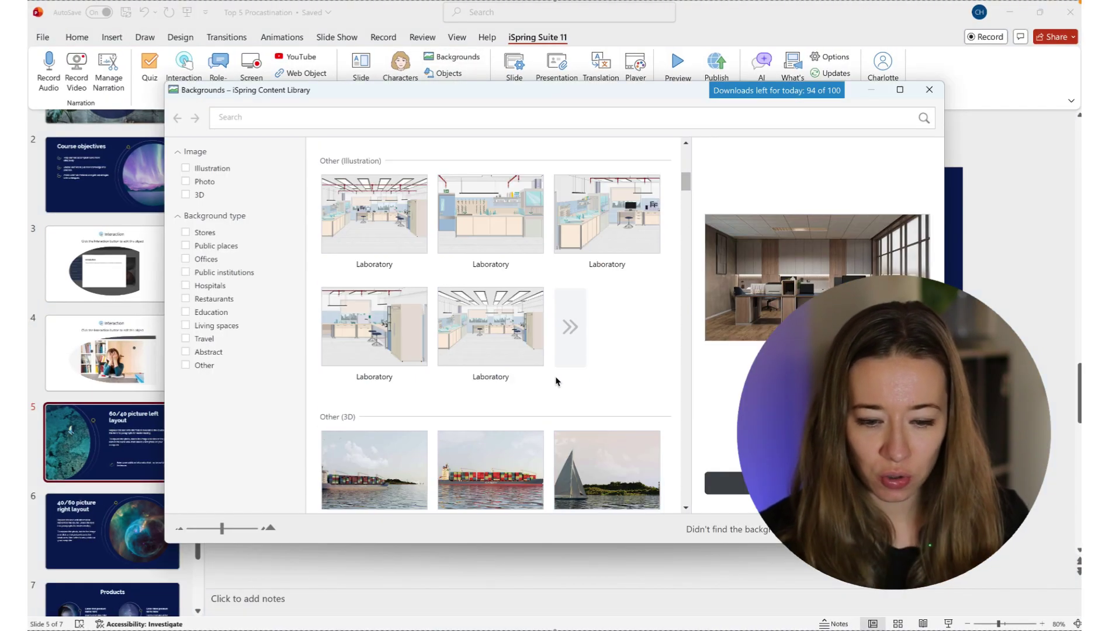
scroll(573, 385, "down", 6)
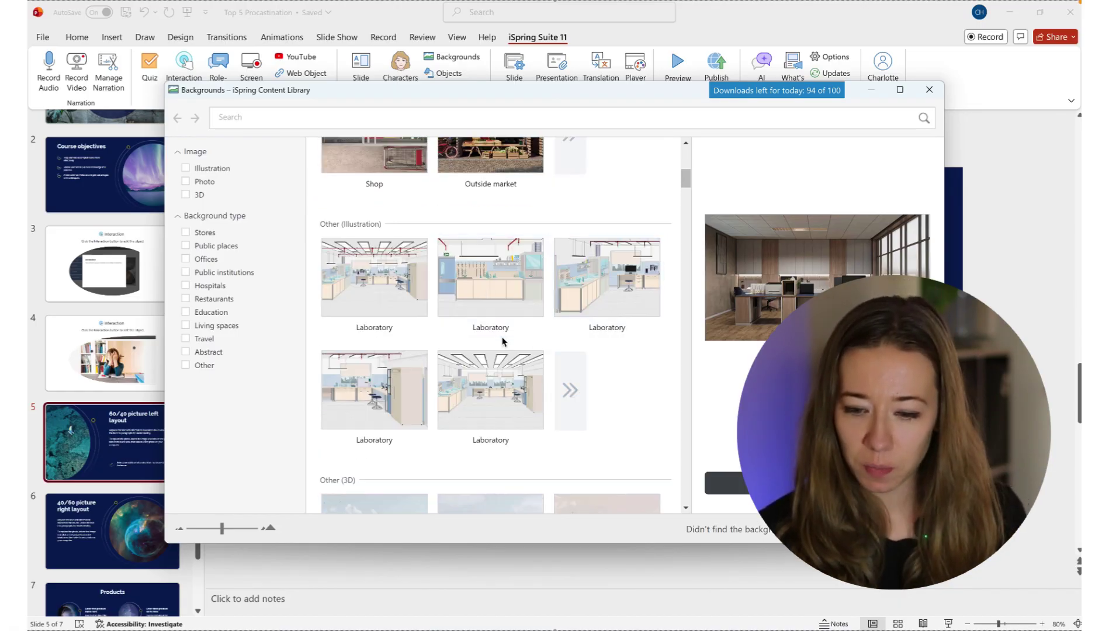
scroll(503, 342, "down", 6)
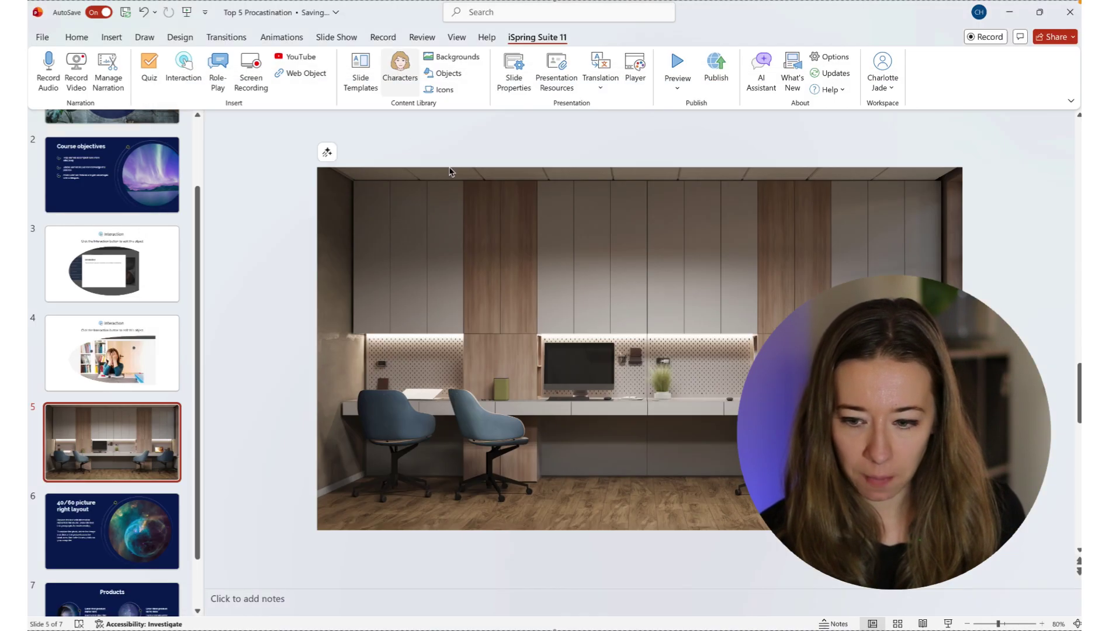
left_click(400, 64)
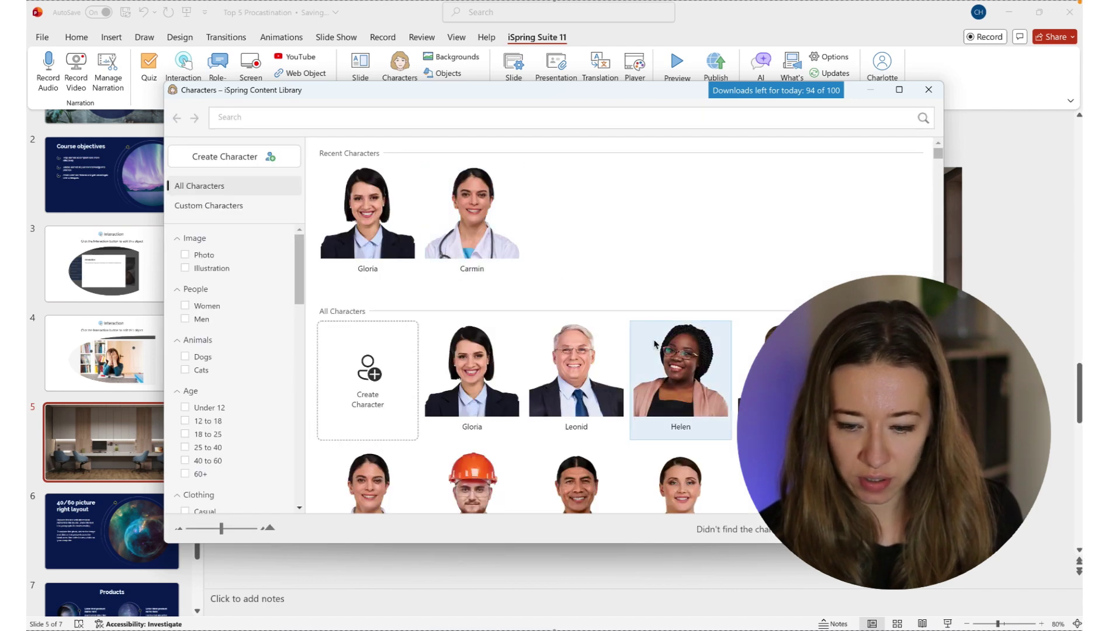
- Insert William the manager in a standing pose on slide 5
scroll(661, 350, "down", 3)
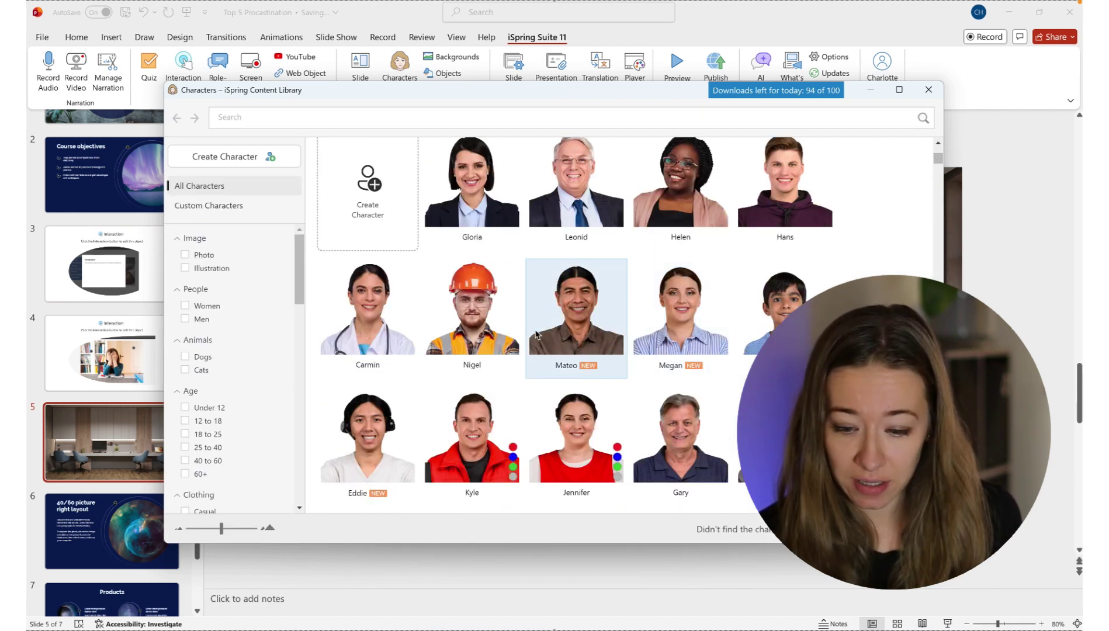
left_click(594, 336)
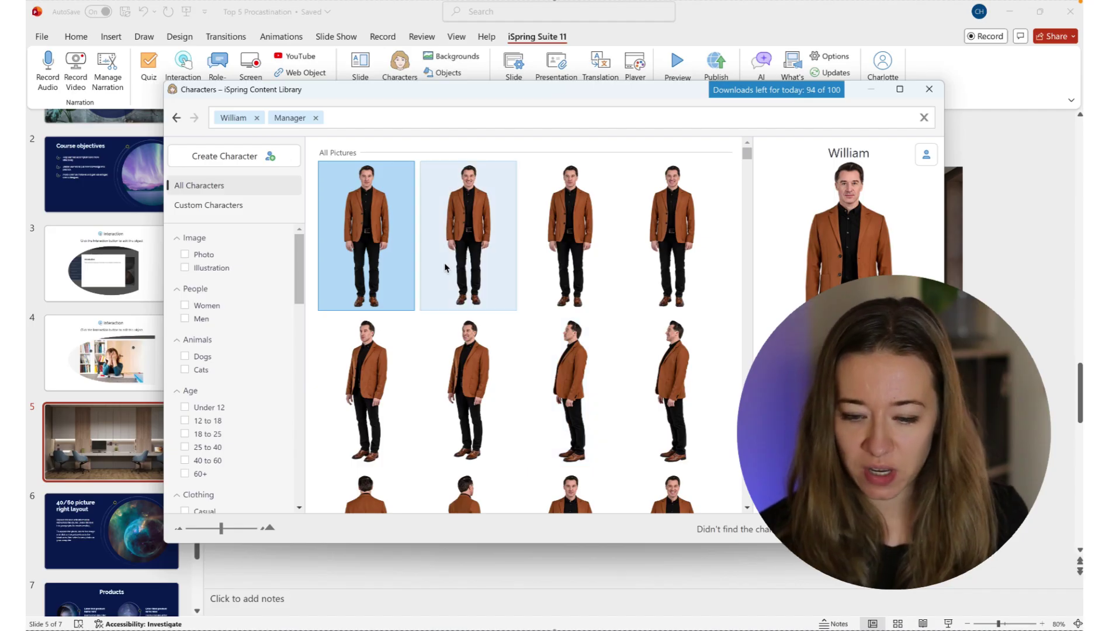
scroll(555, 285, "down", 2)
scroll(556, 285, "down", 2)
scroll(557, 285, "up", 4)
scroll(602, 339, "down", 4)
left_click(657, 308)
key("Return")
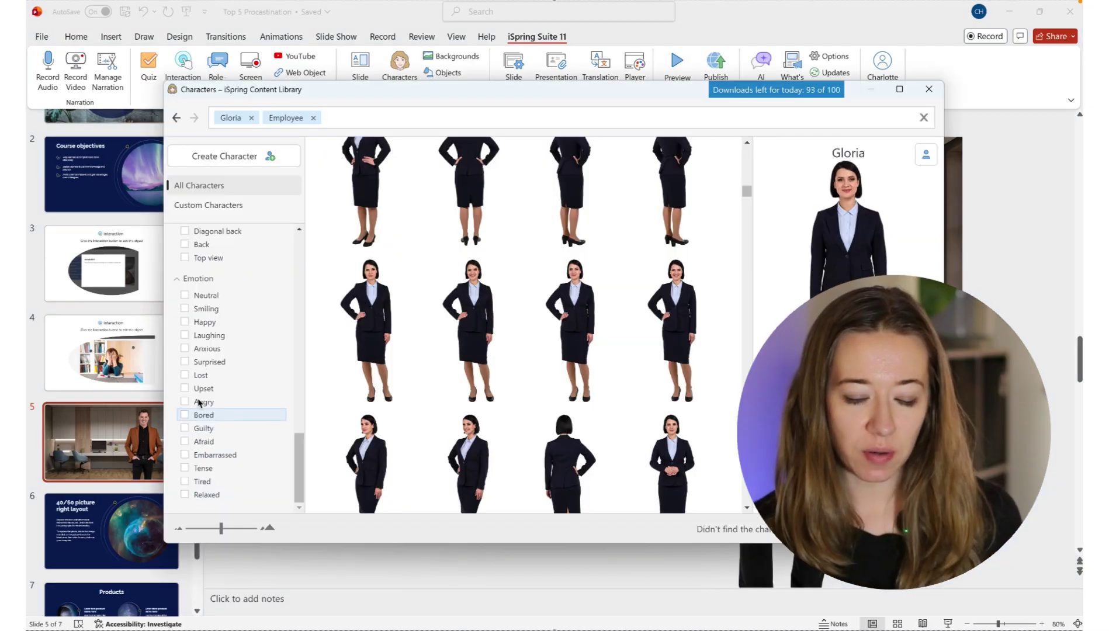
- Filter Gloria by Anxious and Upset emotions and insert her hands-on-head pose
left_click(186, 349)
left_click(571, 246)
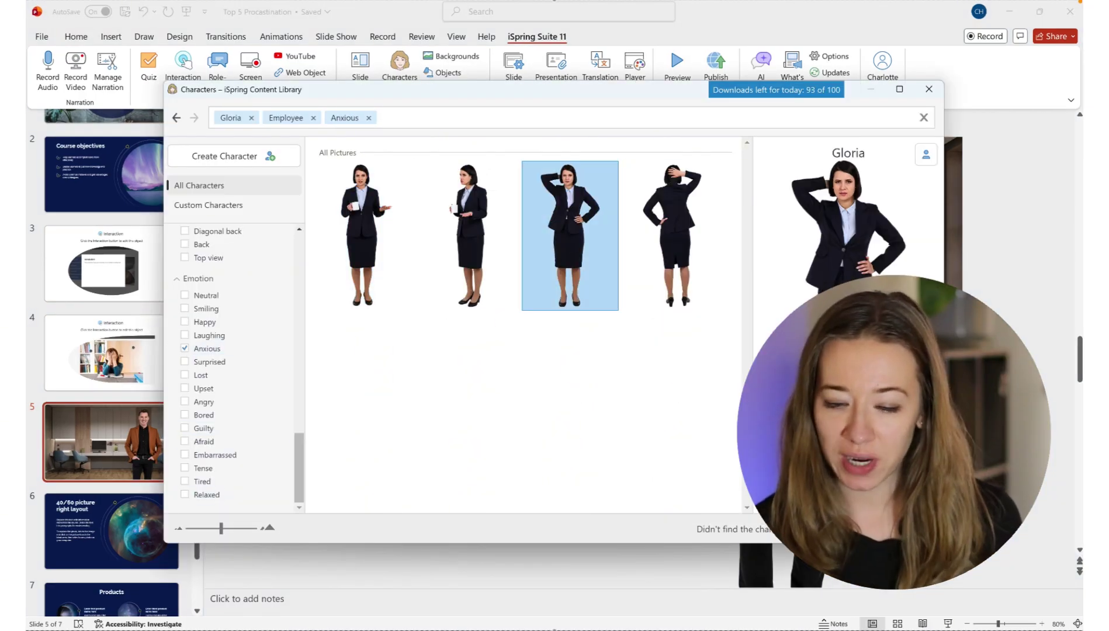
left_click(185, 388)
scroll(388, 351, "down", 3)
left_click(468, 280)
left_click(909, 529)
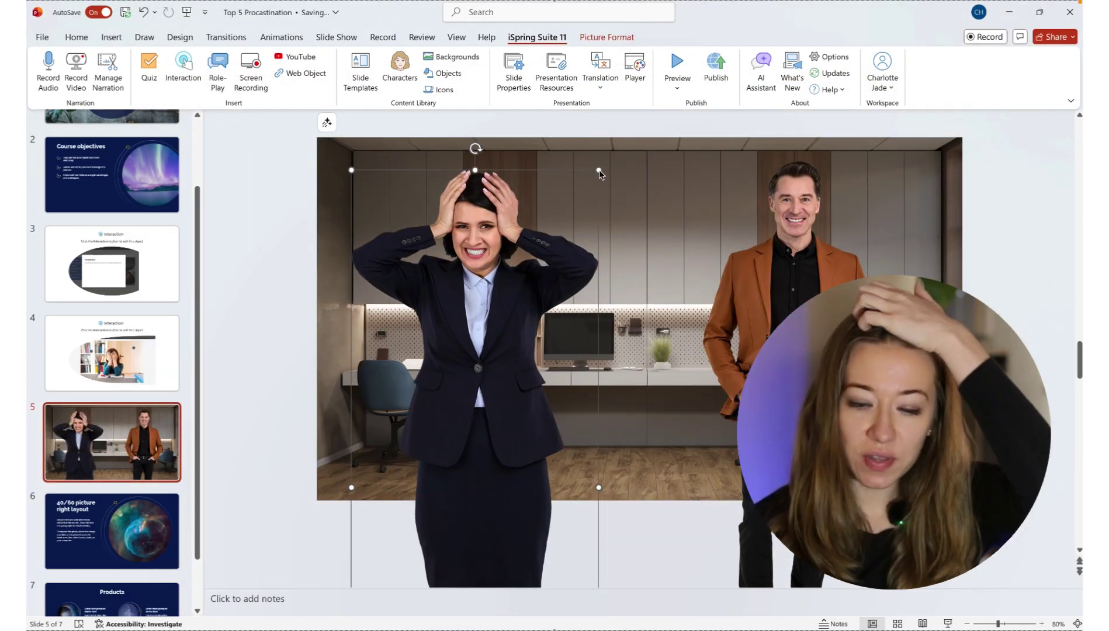
- Shrink Gloria slightly and move her up and right beside William
left_click_drag(596, 172, 585, 206)
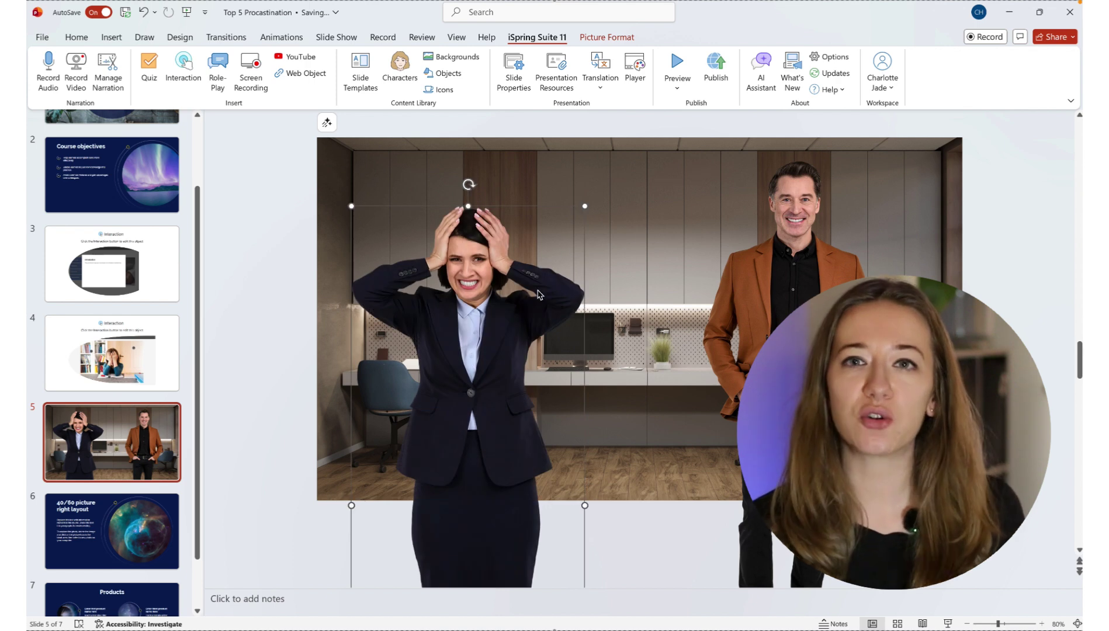
left_click_drag(535, 298, 543, 277)
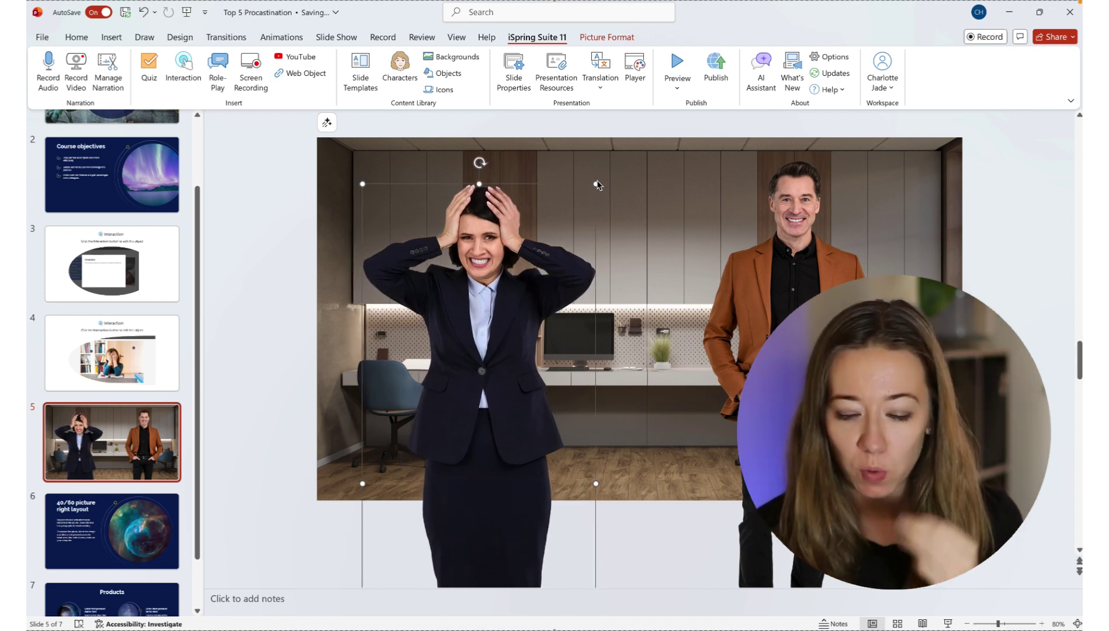
left_click_drag(597, 185, 589, 200)
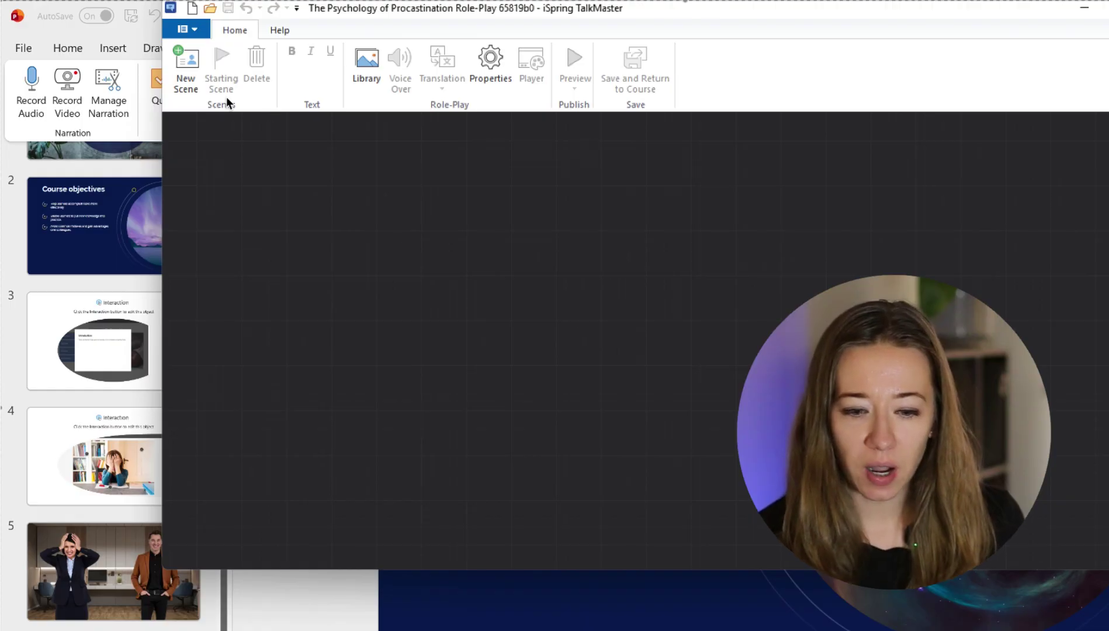
- Start a new role-play scene, collapse the empty reply options and add a message
left_click(186, 73)
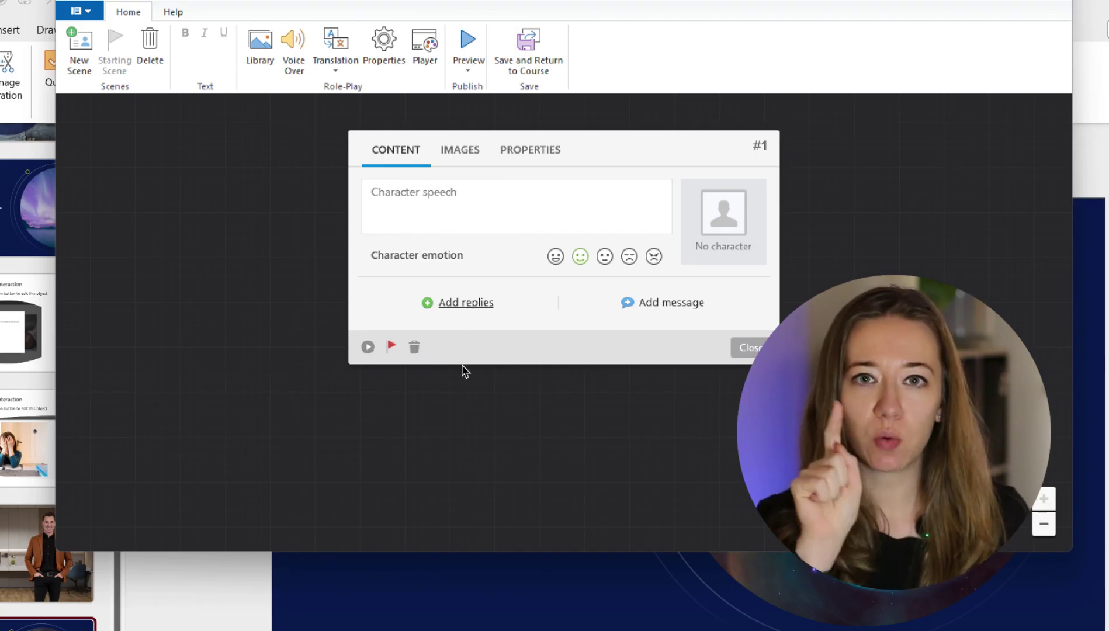
left_click(750, 358)
left_click(692, 303)
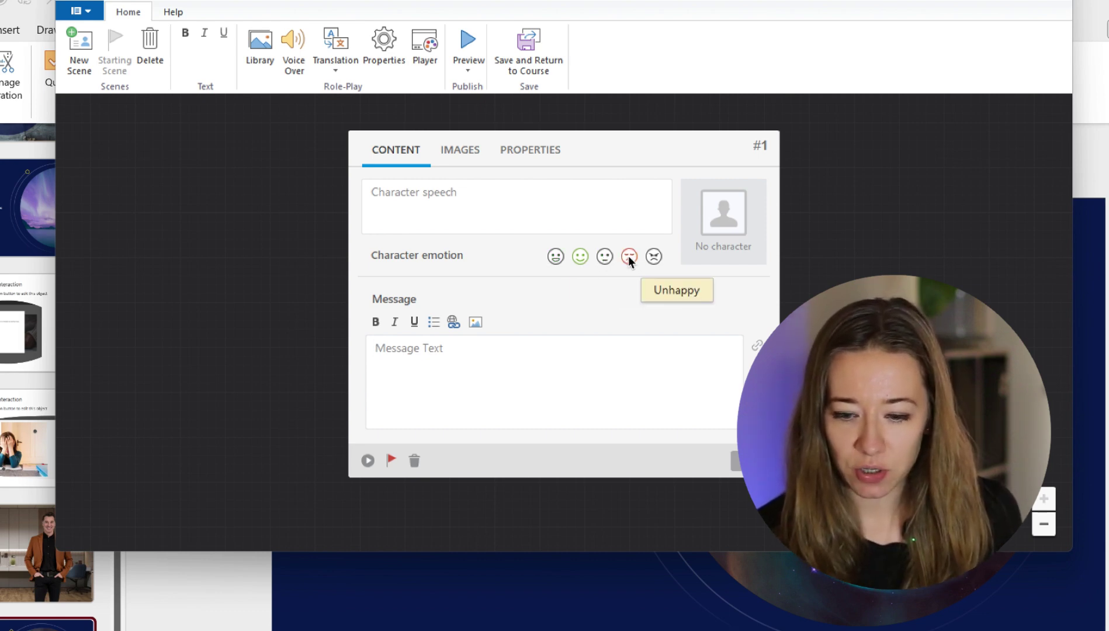
- Open the scene's Images settings and browse characters from the Content Library
left_click(473, 153)
left_click(473, 252)
left_click(718, 287)
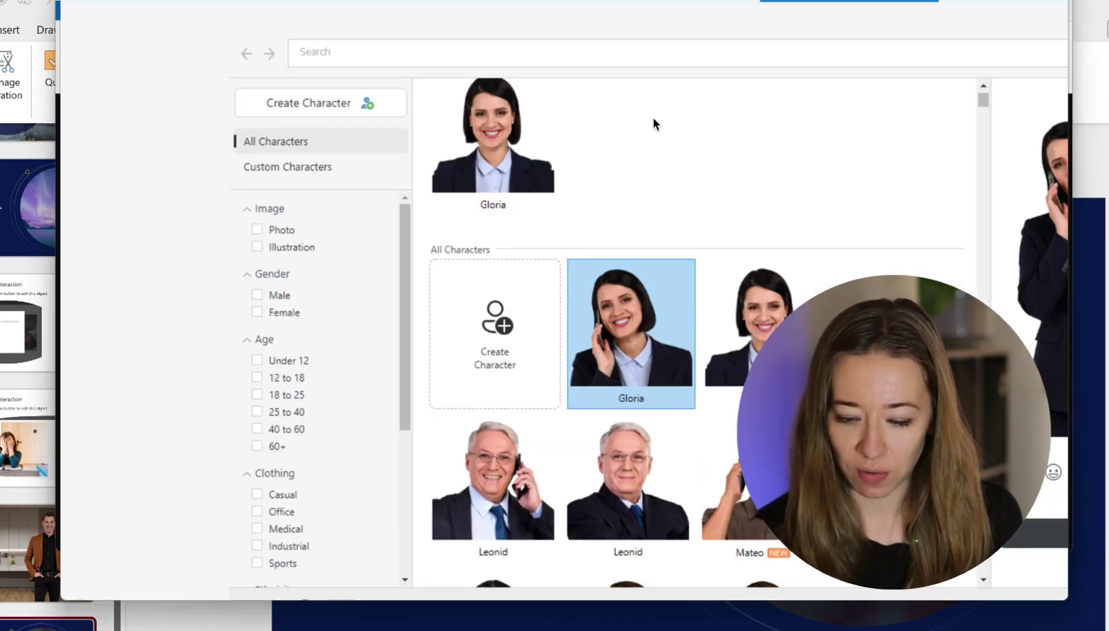
- Pick William, in the brown blazer, from the All Characters grid as speaker
scroll(667, 246, "down", 5)
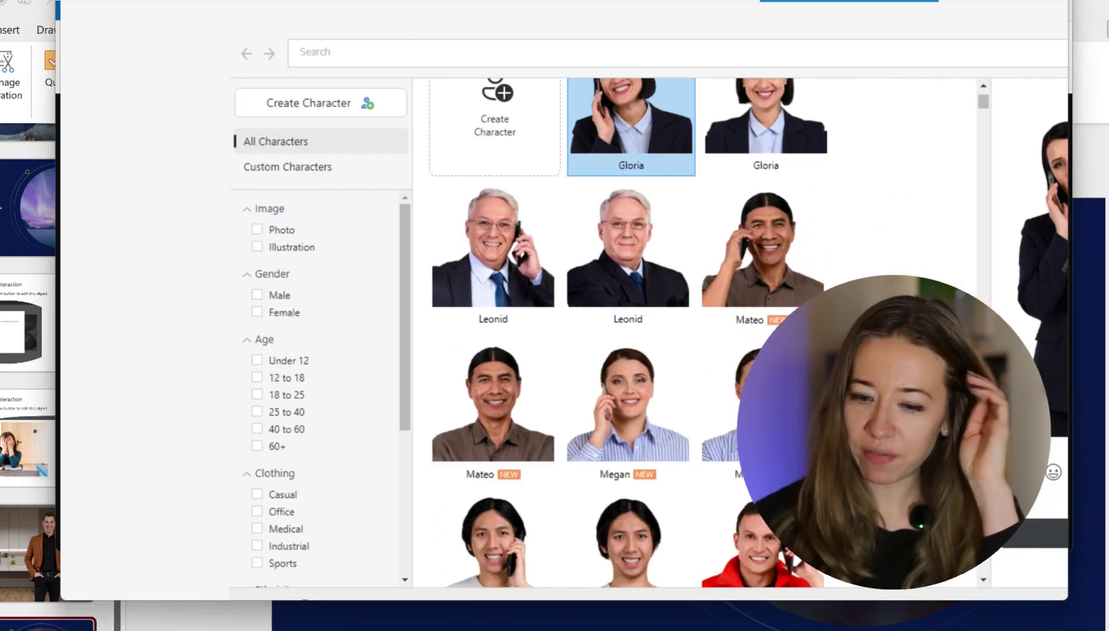
scroll(655, 413, "down", 10)
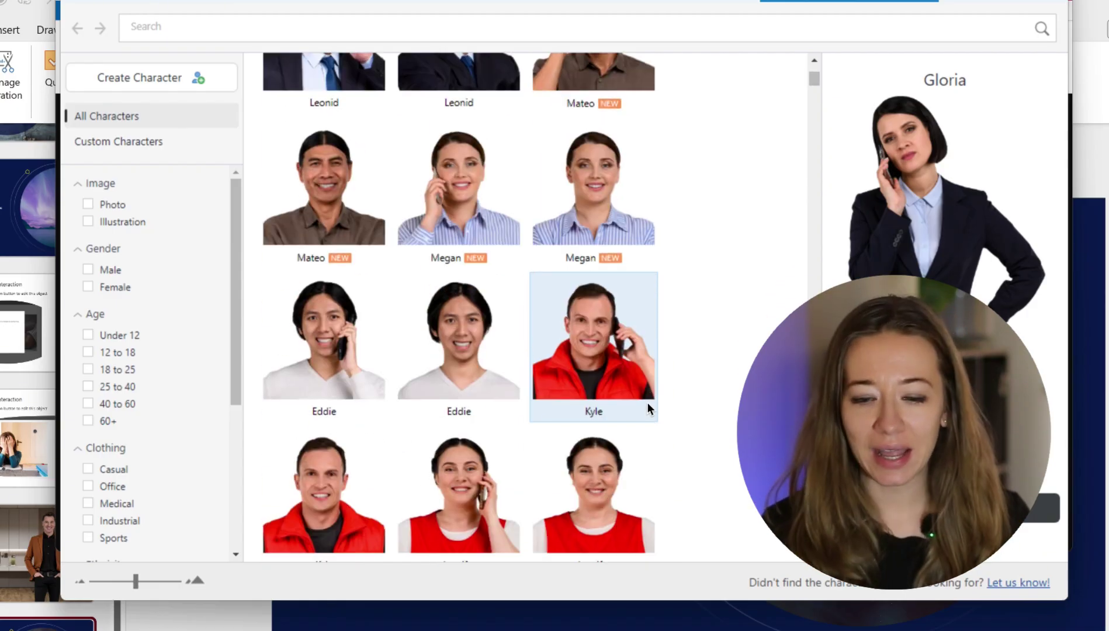
scroll(626, 412, "down", 10)
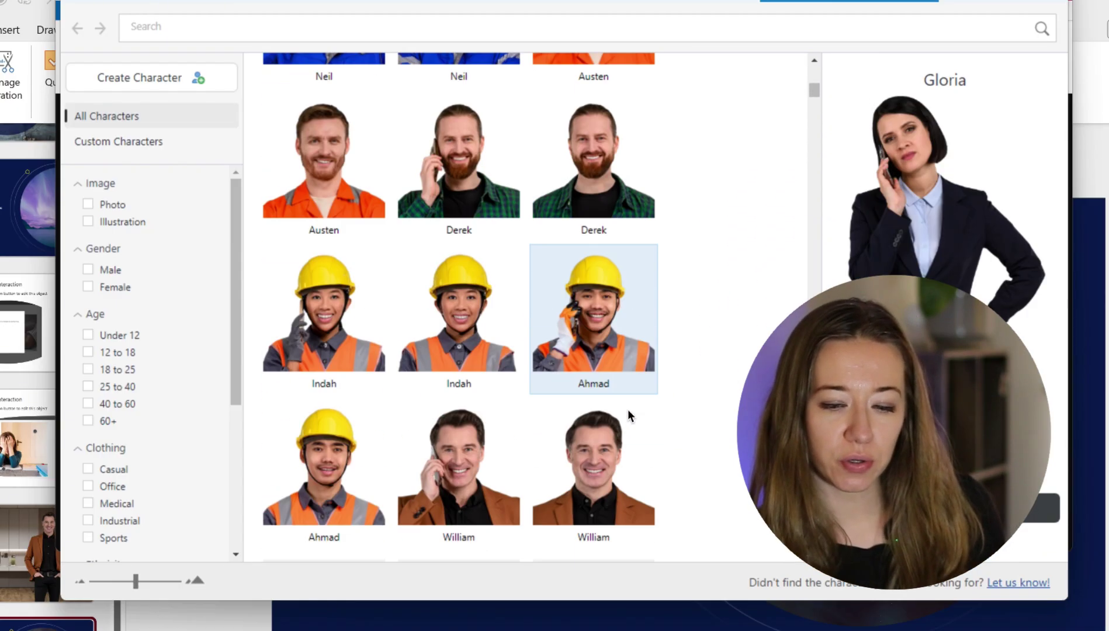
left_click(605, 287)
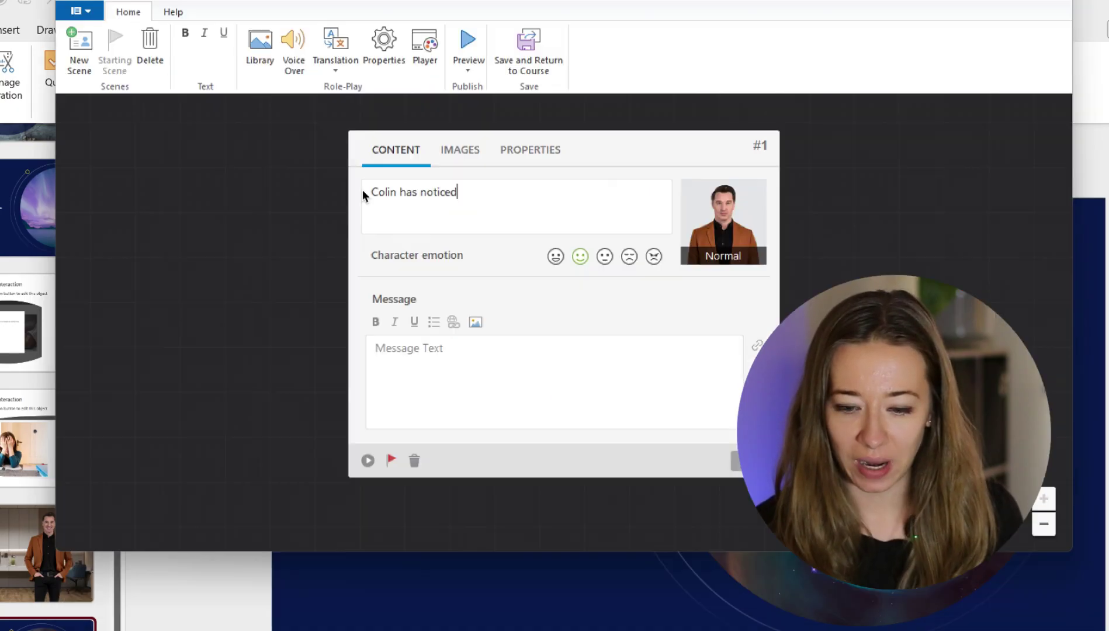
- Enter William's question 'Sara looks stressed. How should he approach her?' and three replies
type("Sara looks stressed. How sh")
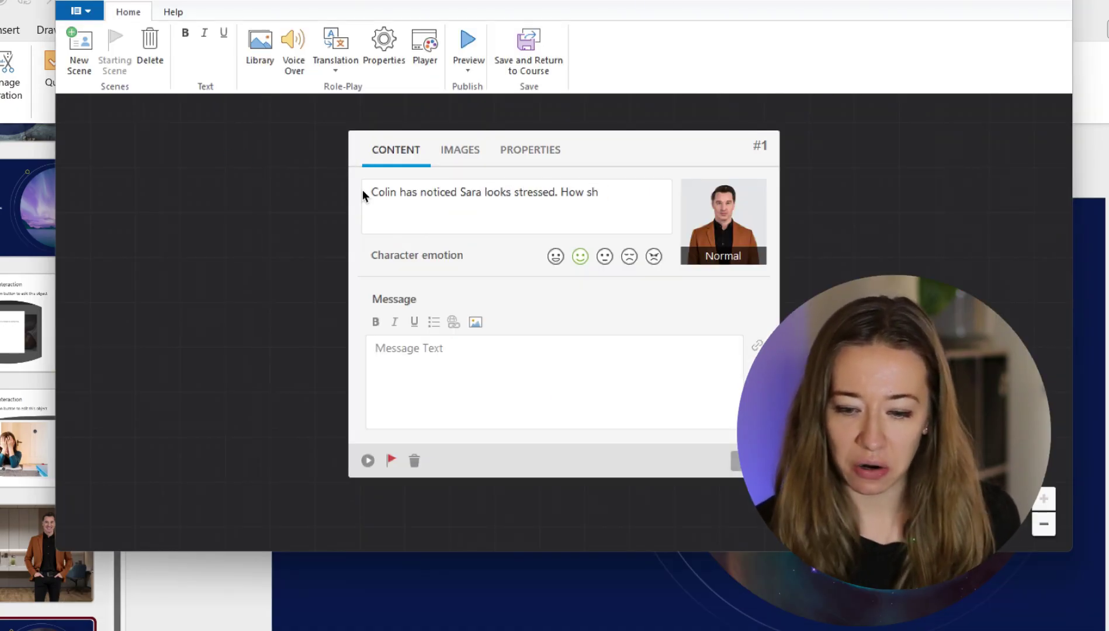
type("ould he approach her?")
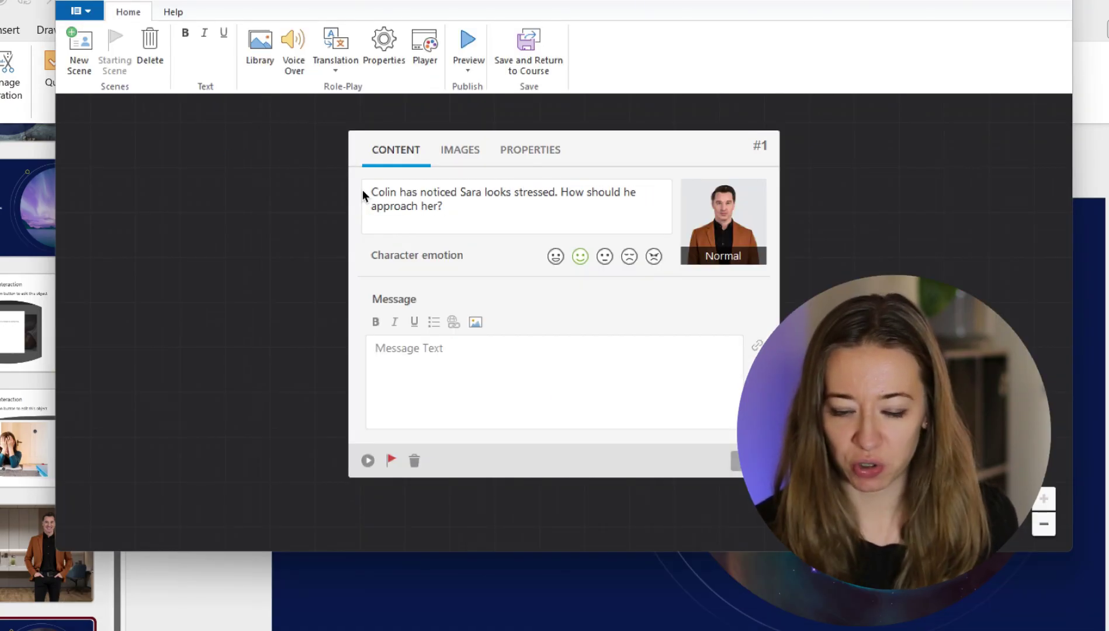
key("Tab")
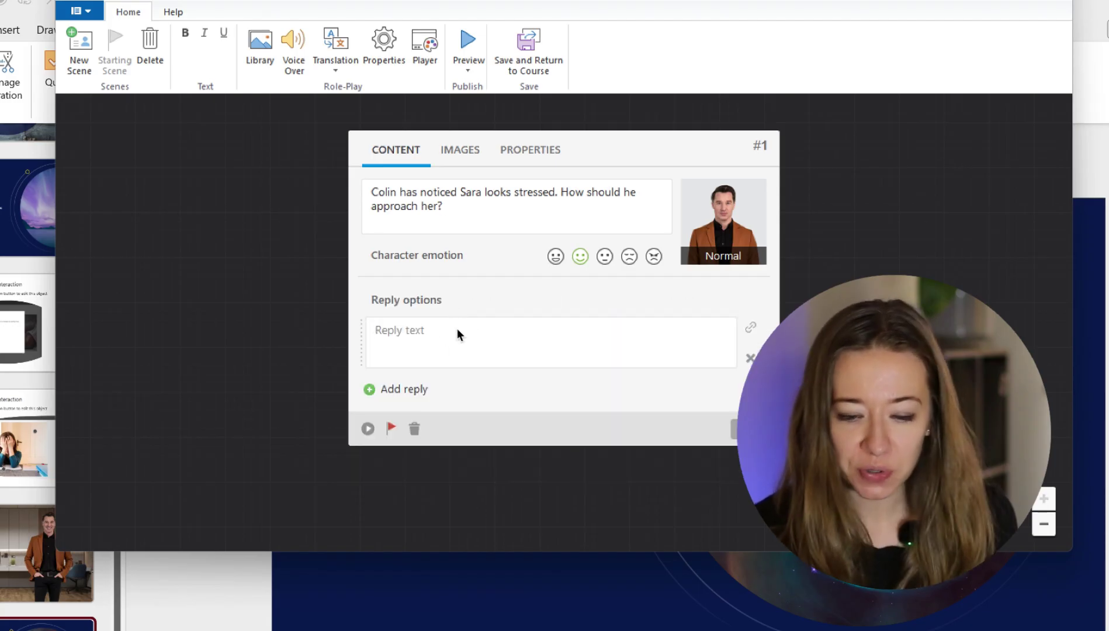
type("Do you want to talk about it?")
key("Return")
type("Tell herake a short break and you will g")
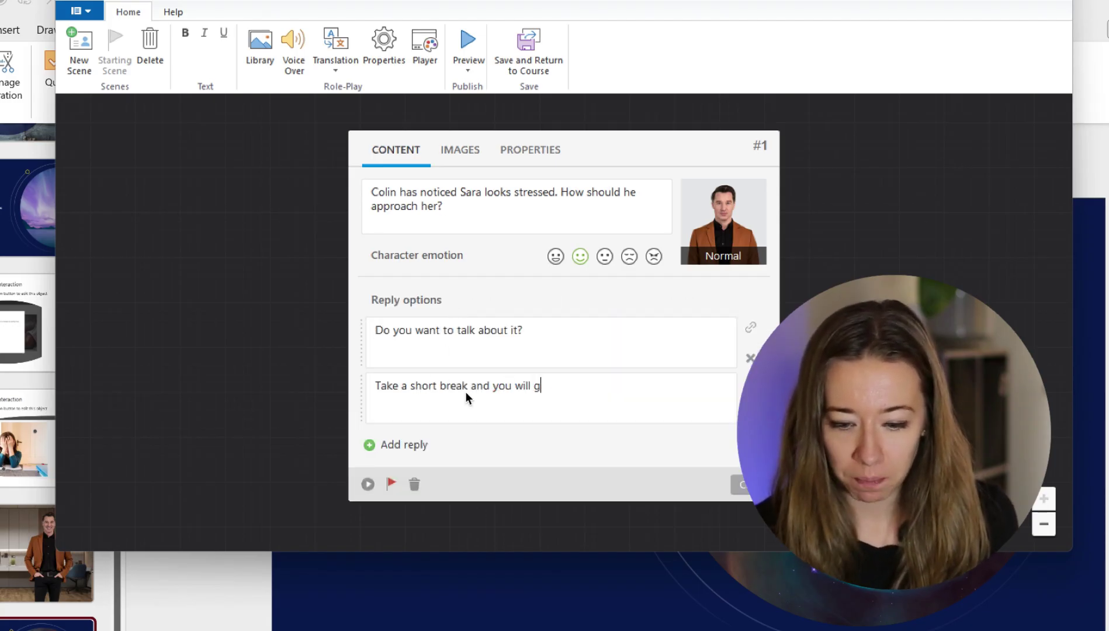
type("et over it")
key("Return")
type("Ignore her and leave")
- Correct the second reply to 'Tell her to take a short break...' and preview the scene
left_click(381, 365)
type("ell her to t")
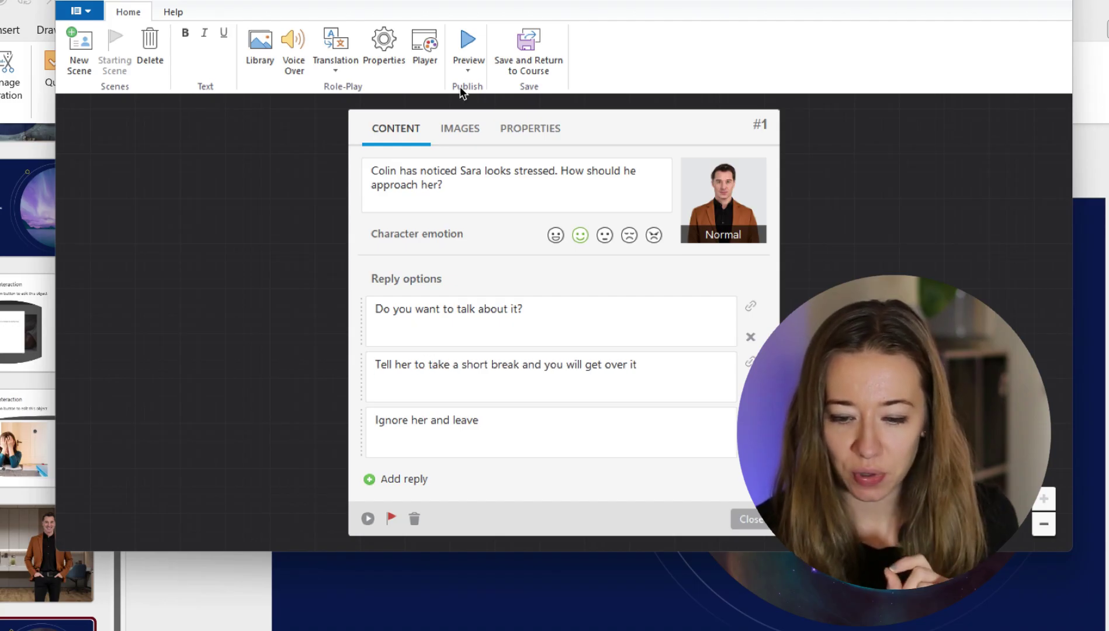
left_click(463, 89)
left_click(497, 108)
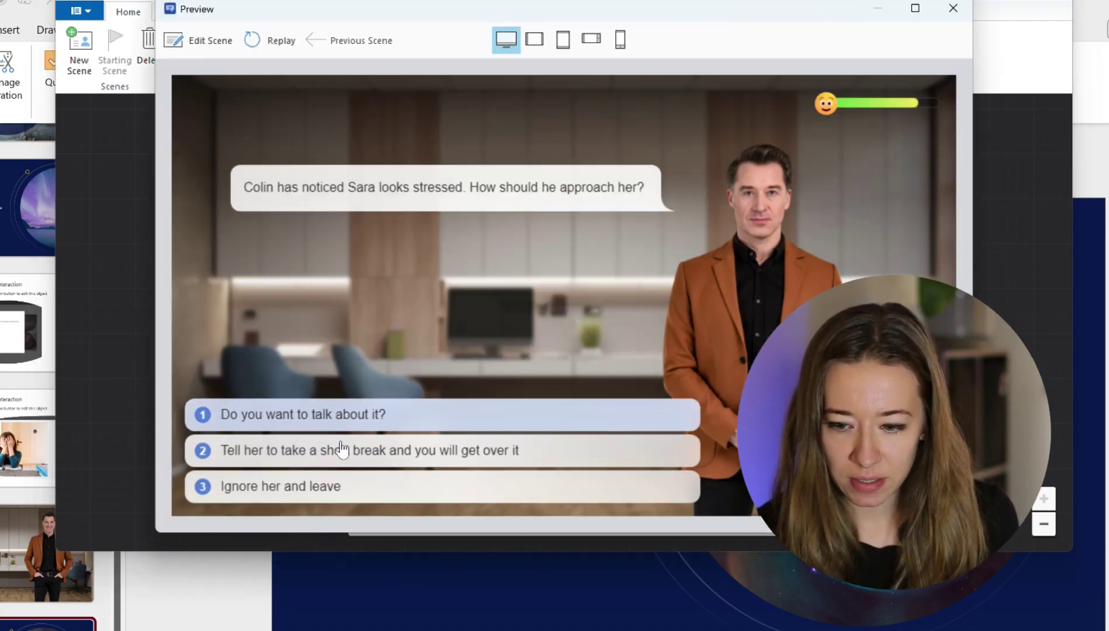
left_click(301, 427)
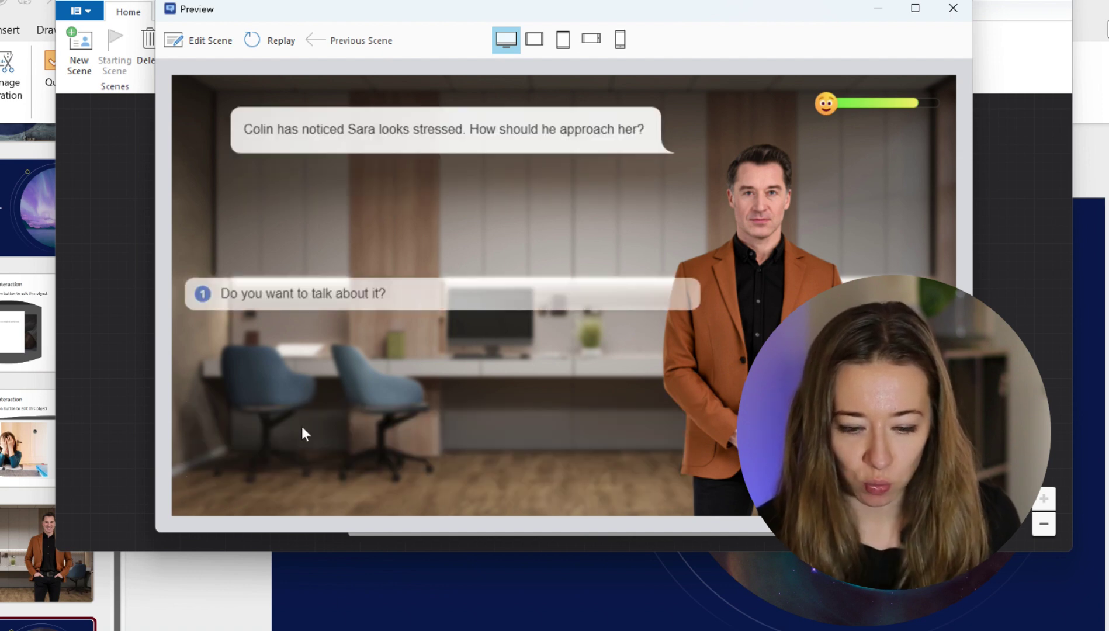
left_click(534, 39)
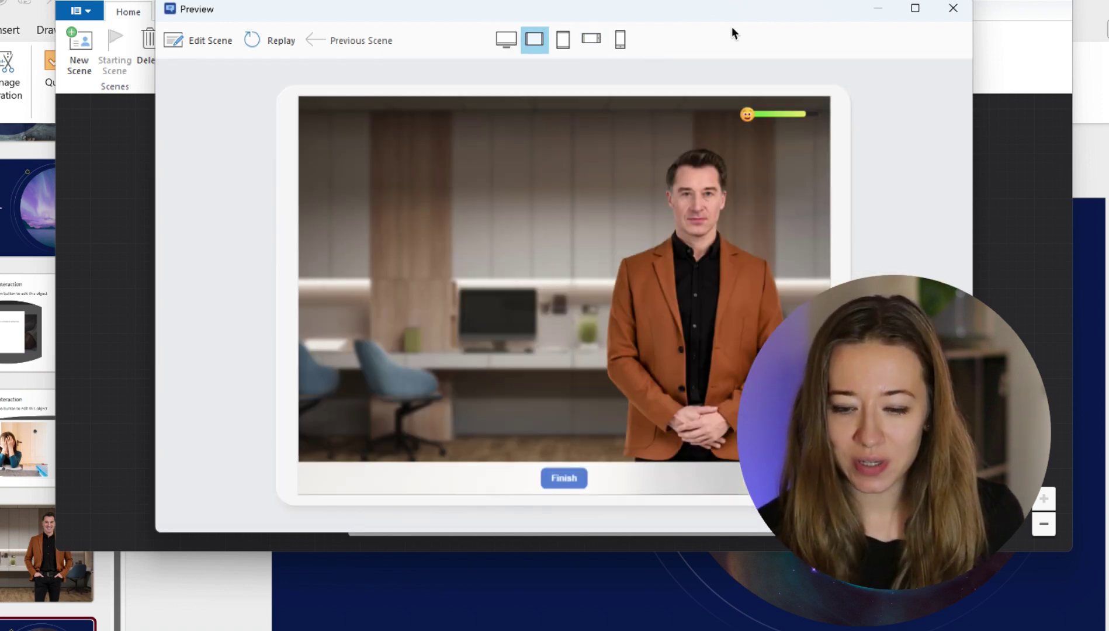
left_click(951, 9)
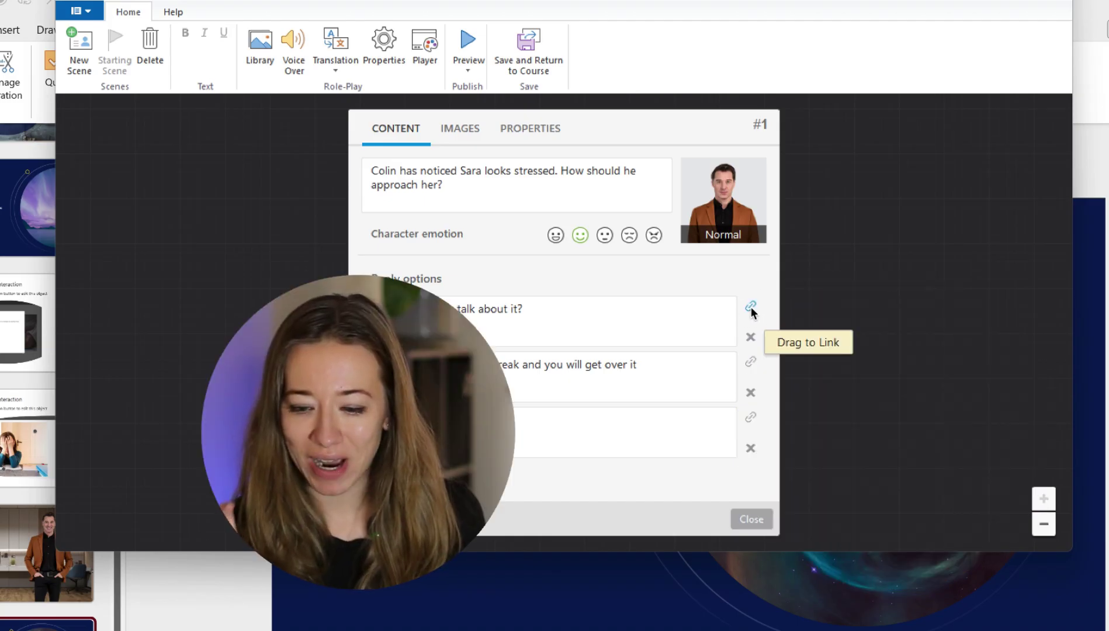
- Link the first reply to a new scene, test that branch in preview, then save and return
left_click_drag(751, 306, 871, 250)
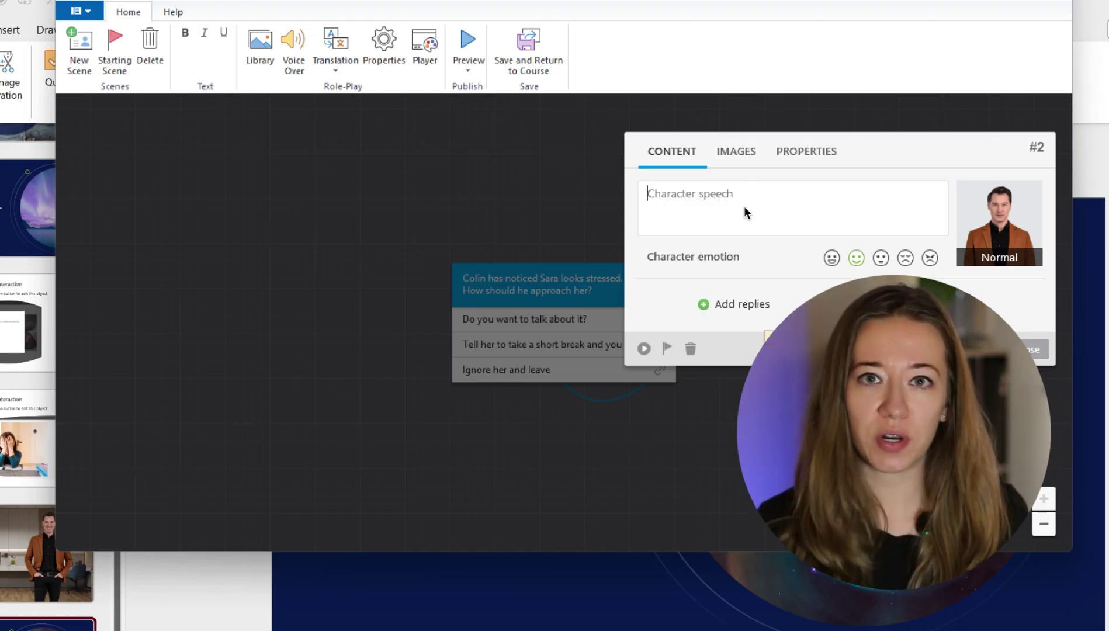
left_click(80, 59)
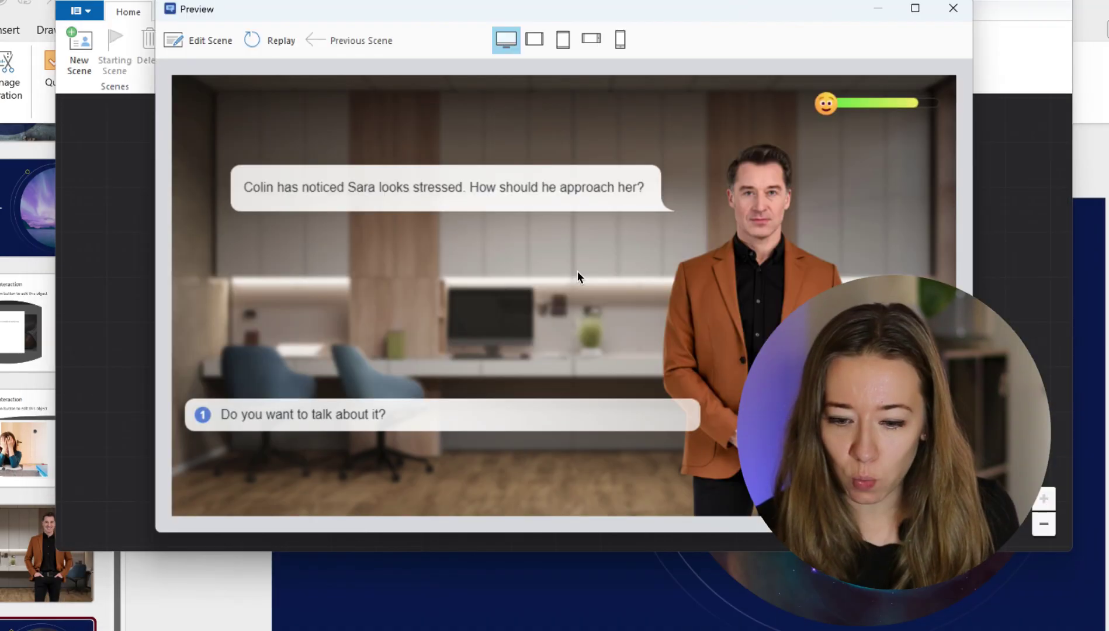
left_click(303, 415)
left_click(295, 473)
left_click(564, 490)
left_click(961, 283)
left_click(535, 49)
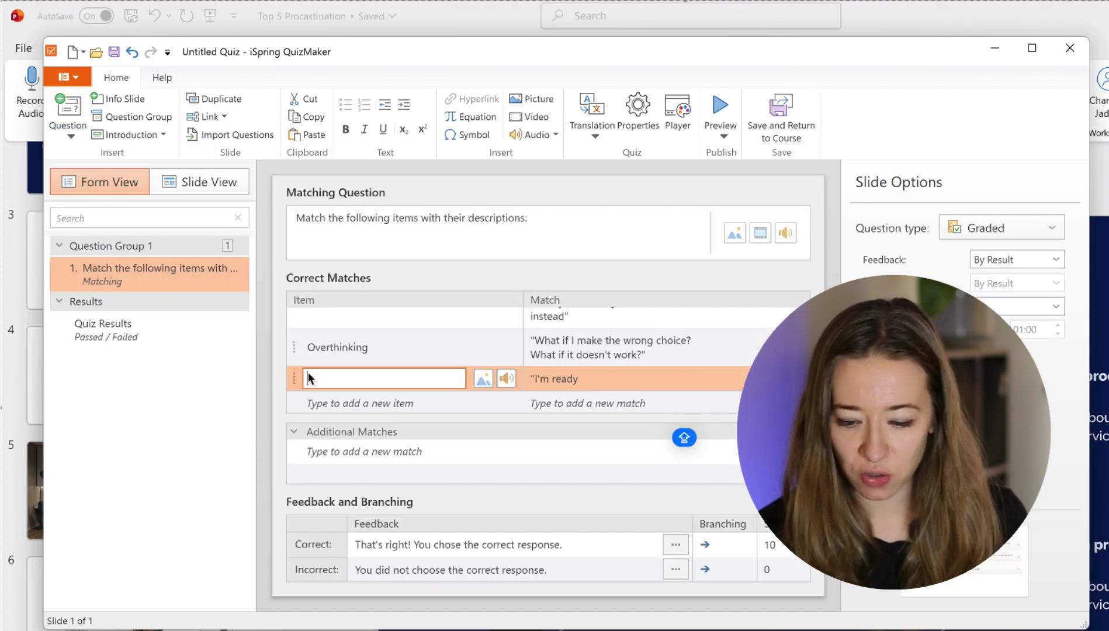
- Preview the 'Match the following items with their descriptions' question
left_click(721, 108)
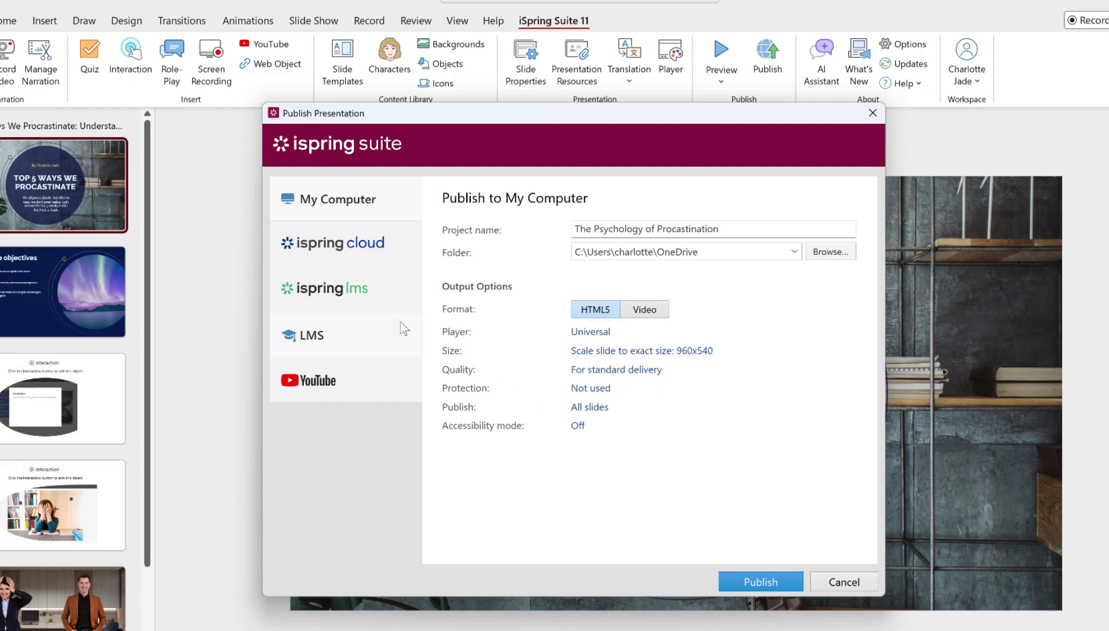
- Show LMS publishing settings, then preview the course through its Overthinking, Motivation, Distraction, Task Avoidance and Perfectionism tabs
left_click(360, 289)
left_click(353, 341)
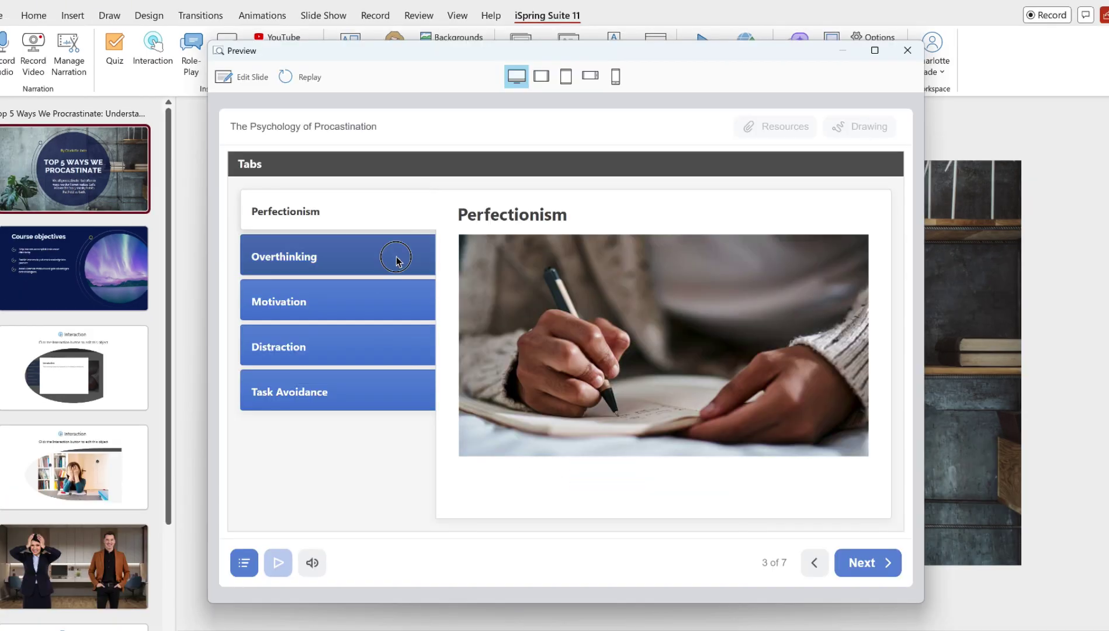
left_click(396, 257)
left_click(377, 309)
left_click(368, 347)
left_click(366, 389)
left_click(366, 216)
left_click(862, 562)
left_click(862, 563)
left_click(243, 563)
- In preview, go to the role-play slide, answer with the first reply, and continue to Sara's response
left_click(353, 408)
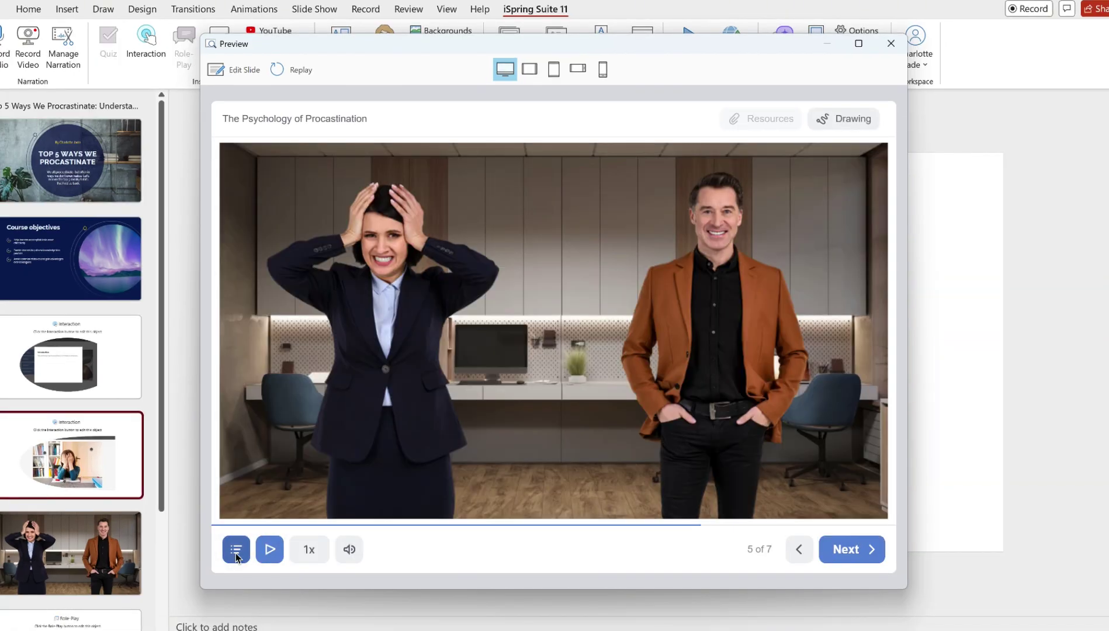
left_click(237, 553)
left_click(357, 455)
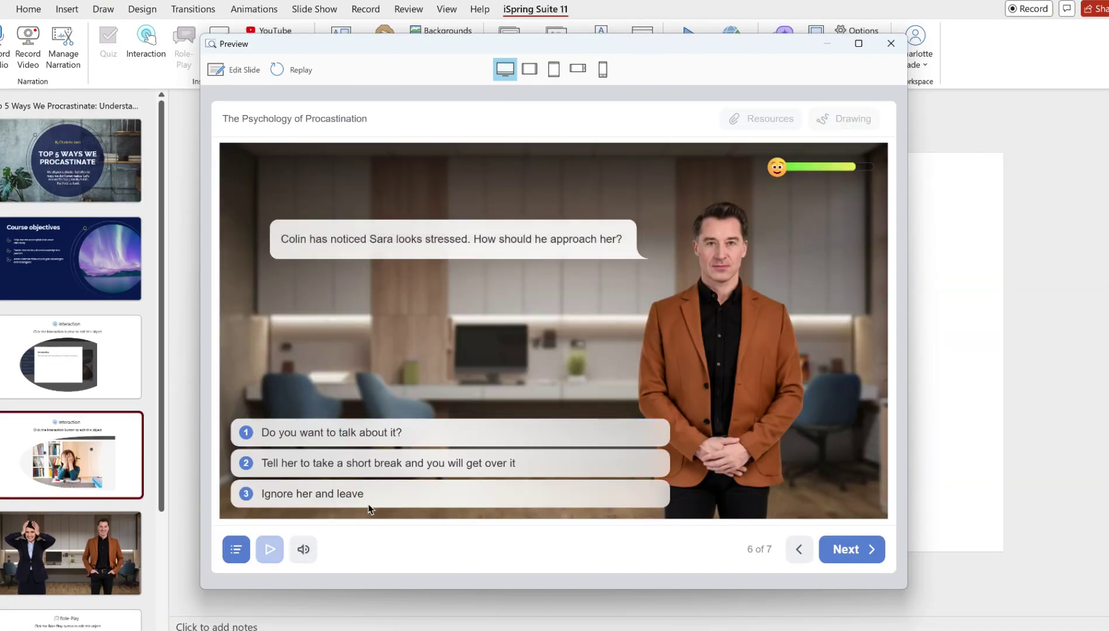
left_click(331, 432)
left_click(284, 480)
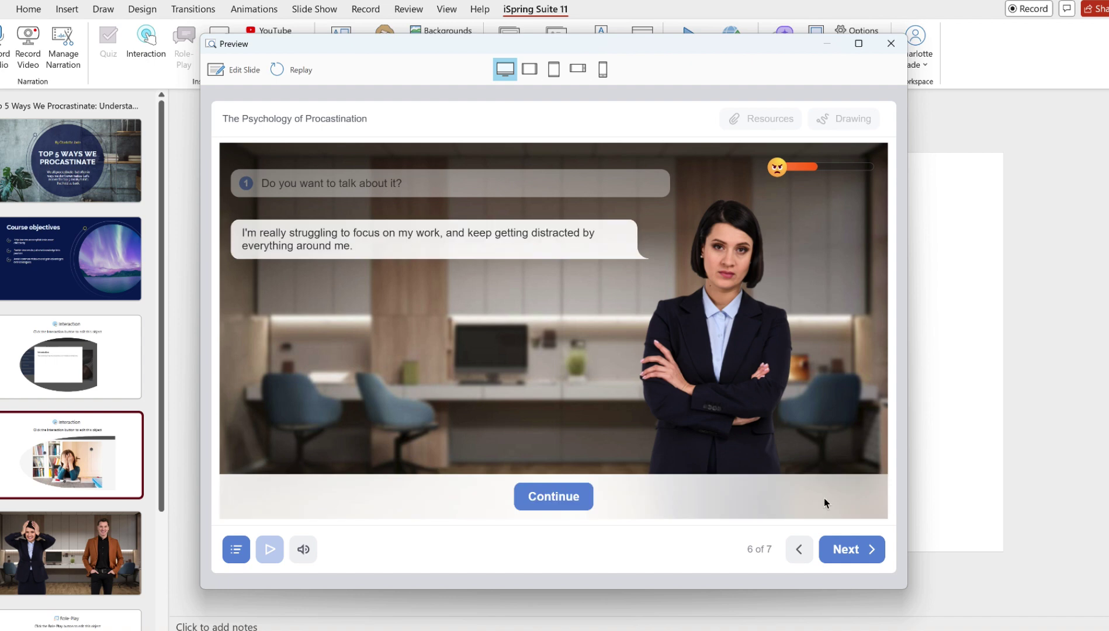
- Go to the matching quiz slide and swap the descriptions so each matches its item
left_click(236, 549)
left_click(319, 503)
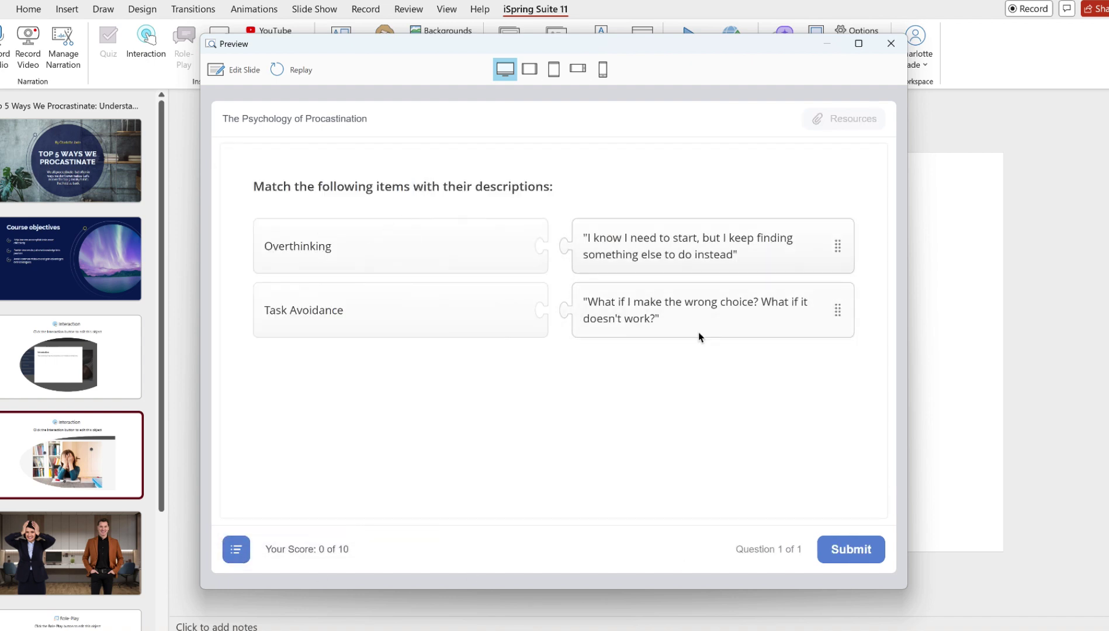
mouse_move(700, 337)
left_mouse_down()
mouse_move(735, 325)
mouse_move(699, 319)
left_mouse_up()
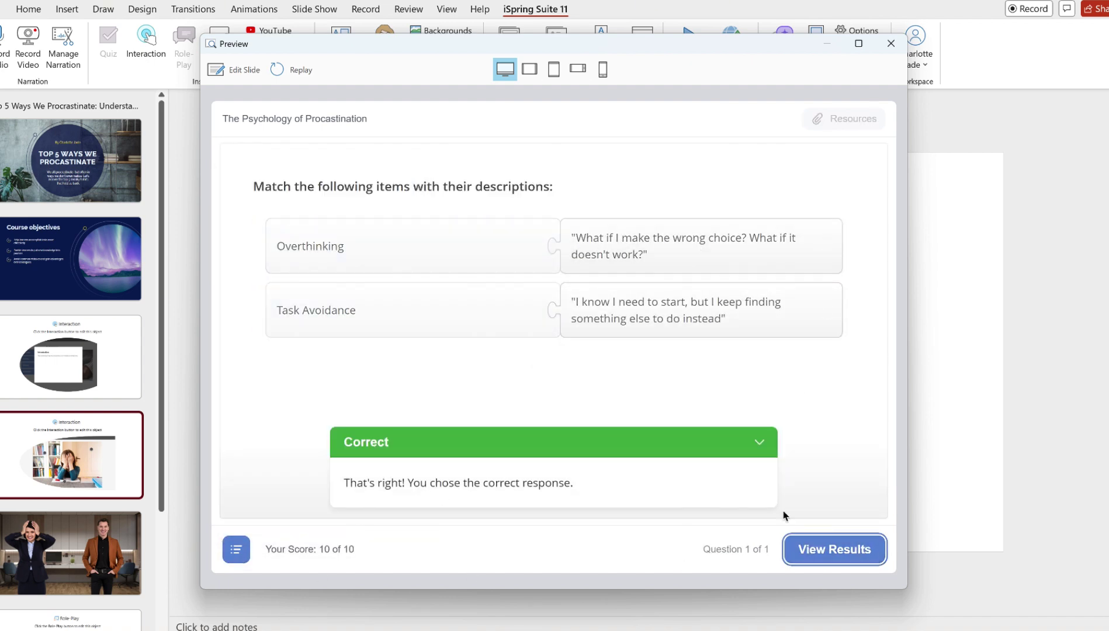